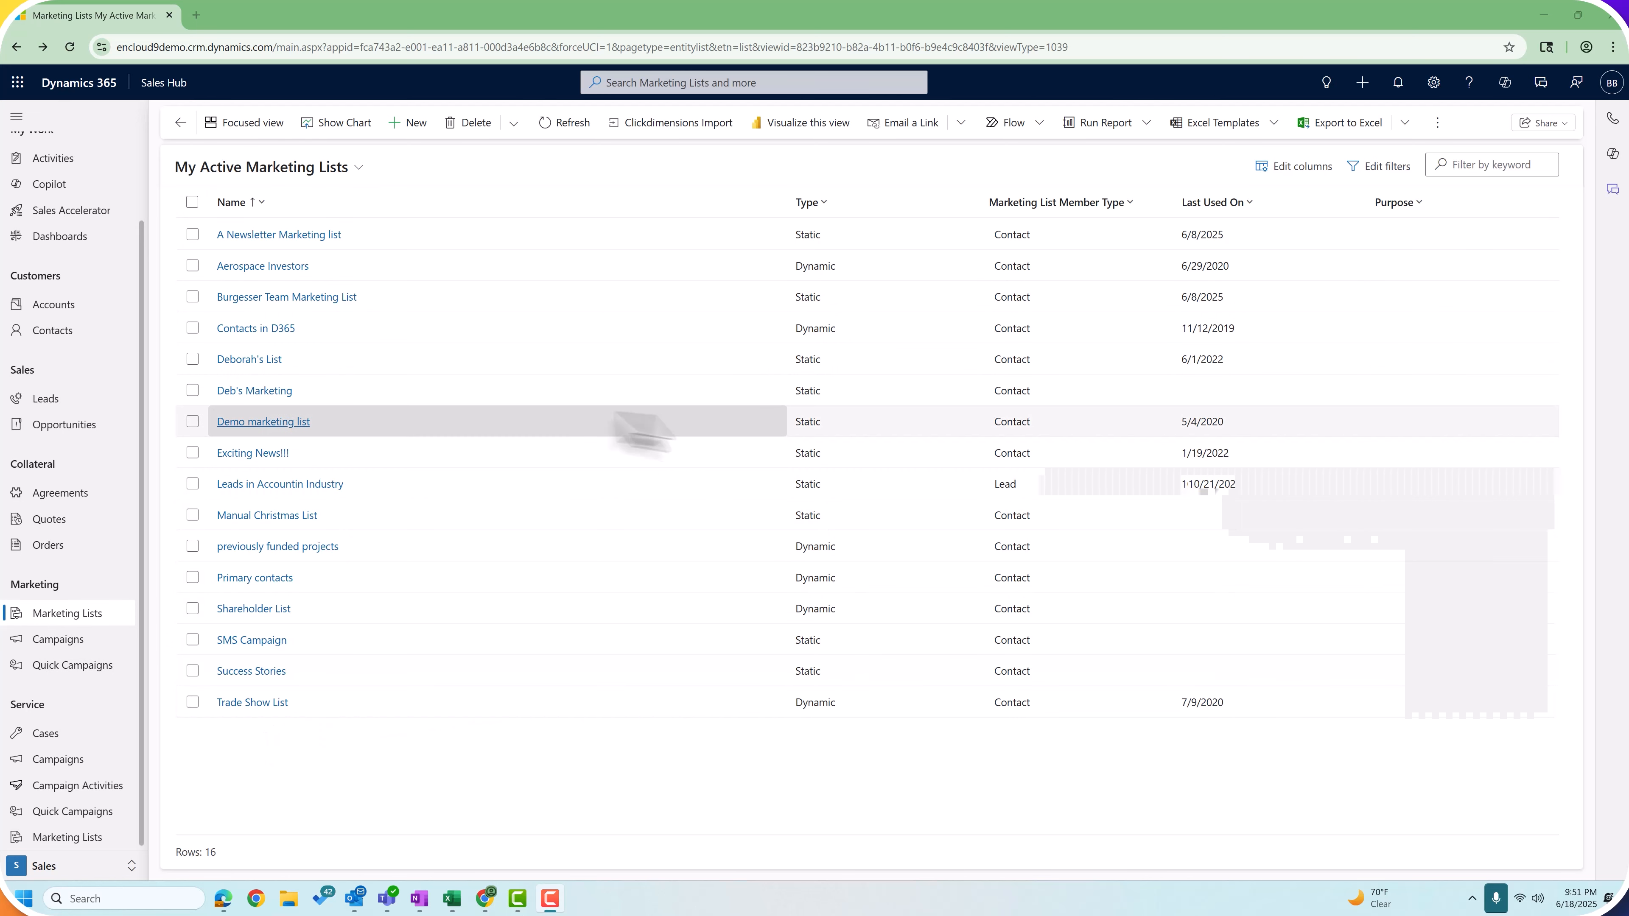
# Step: Create a new marketing list named 'A static marketing list', type Static, targeted at Contact
pyautogui.click(406, 128)
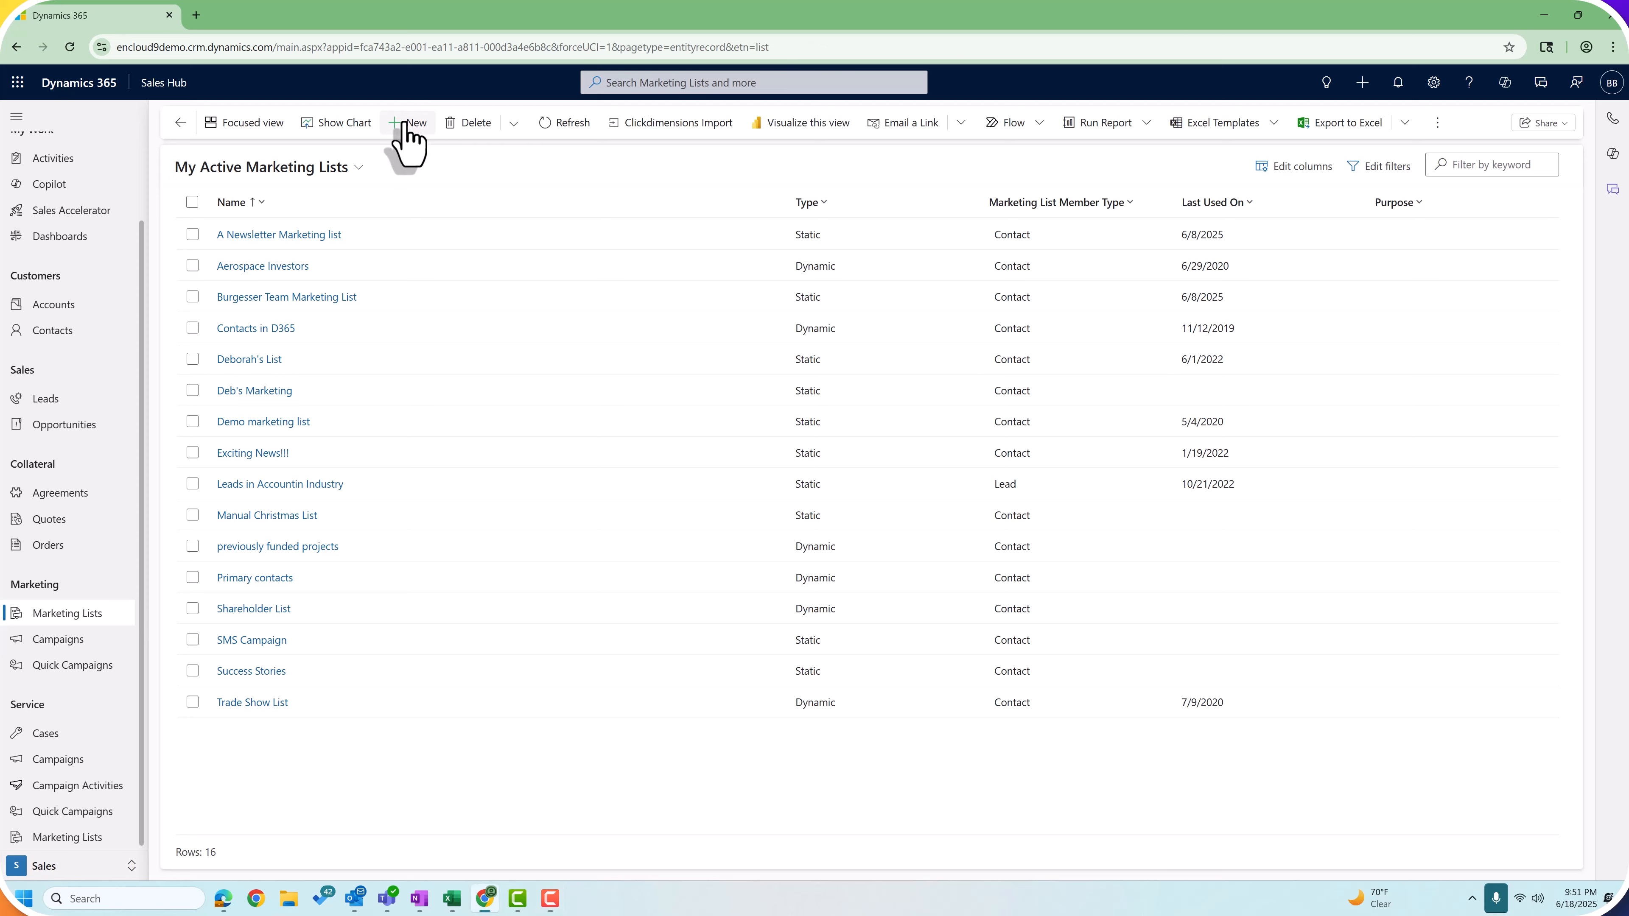
pyautogui.click(322, 360)
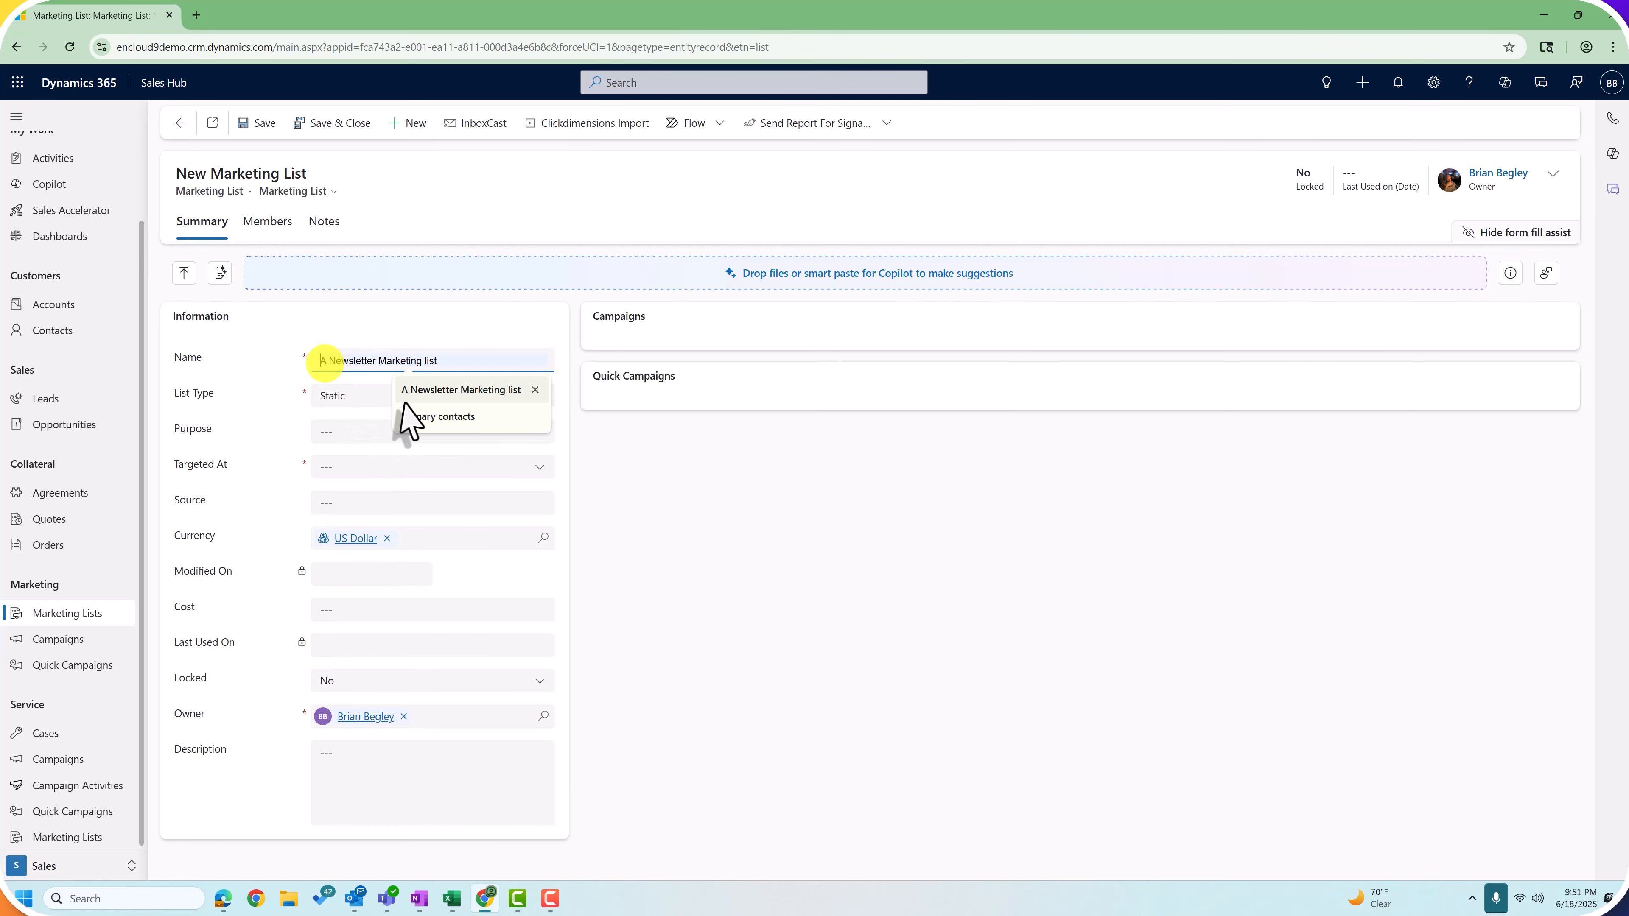
pyautogui.write('A st')
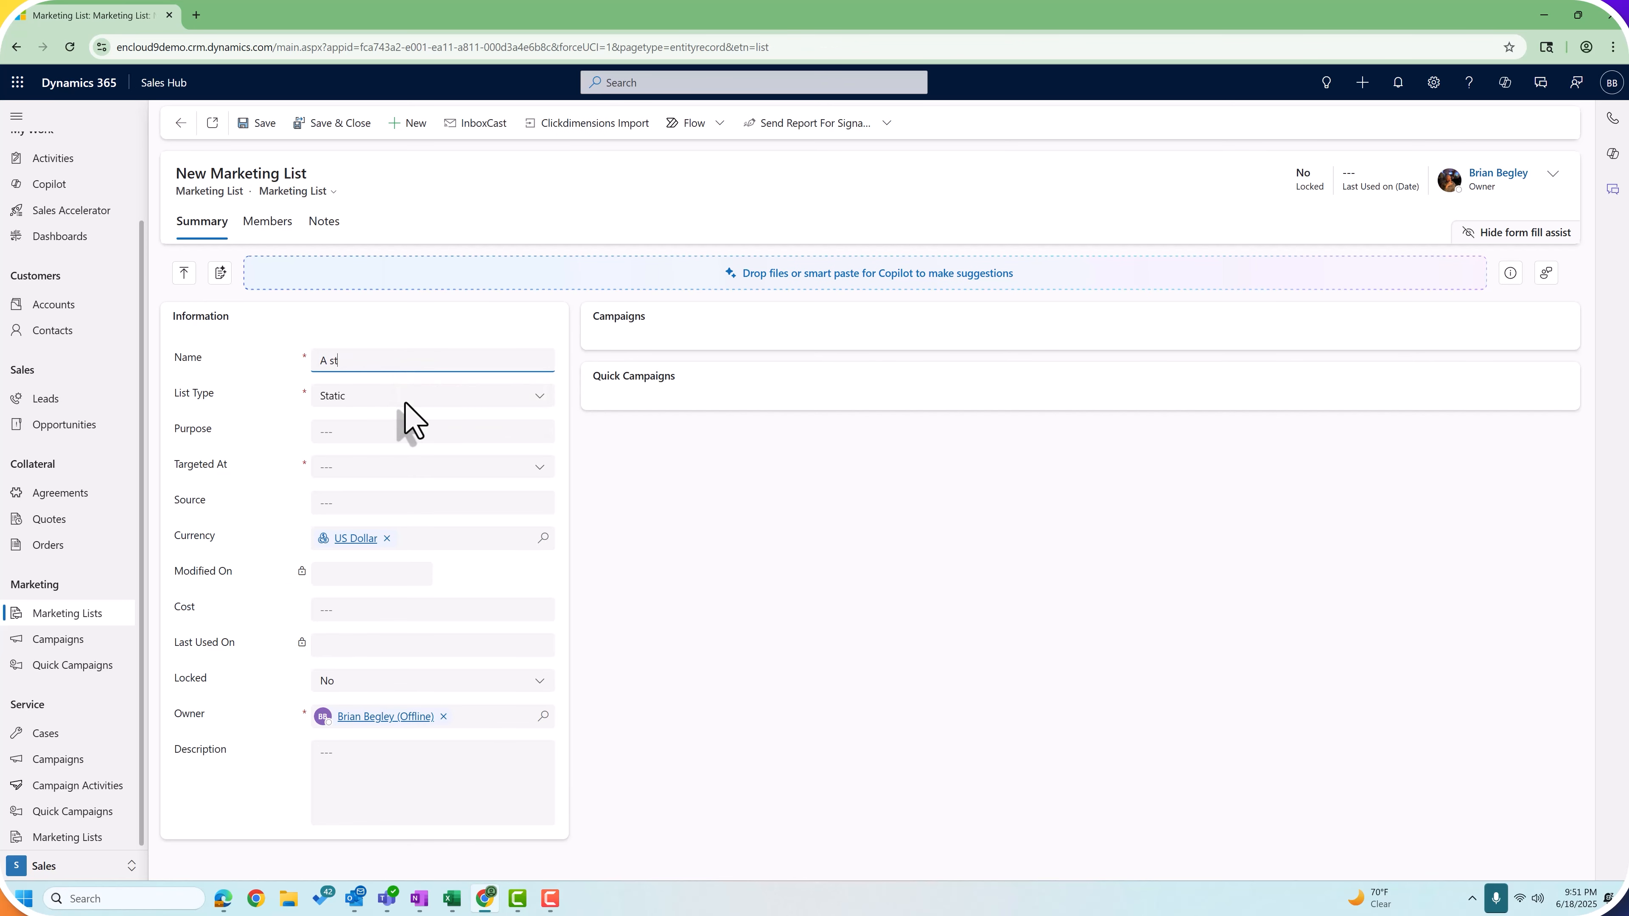
pyautogui.write('atic marketing list')
pyautogui.press('Tab')
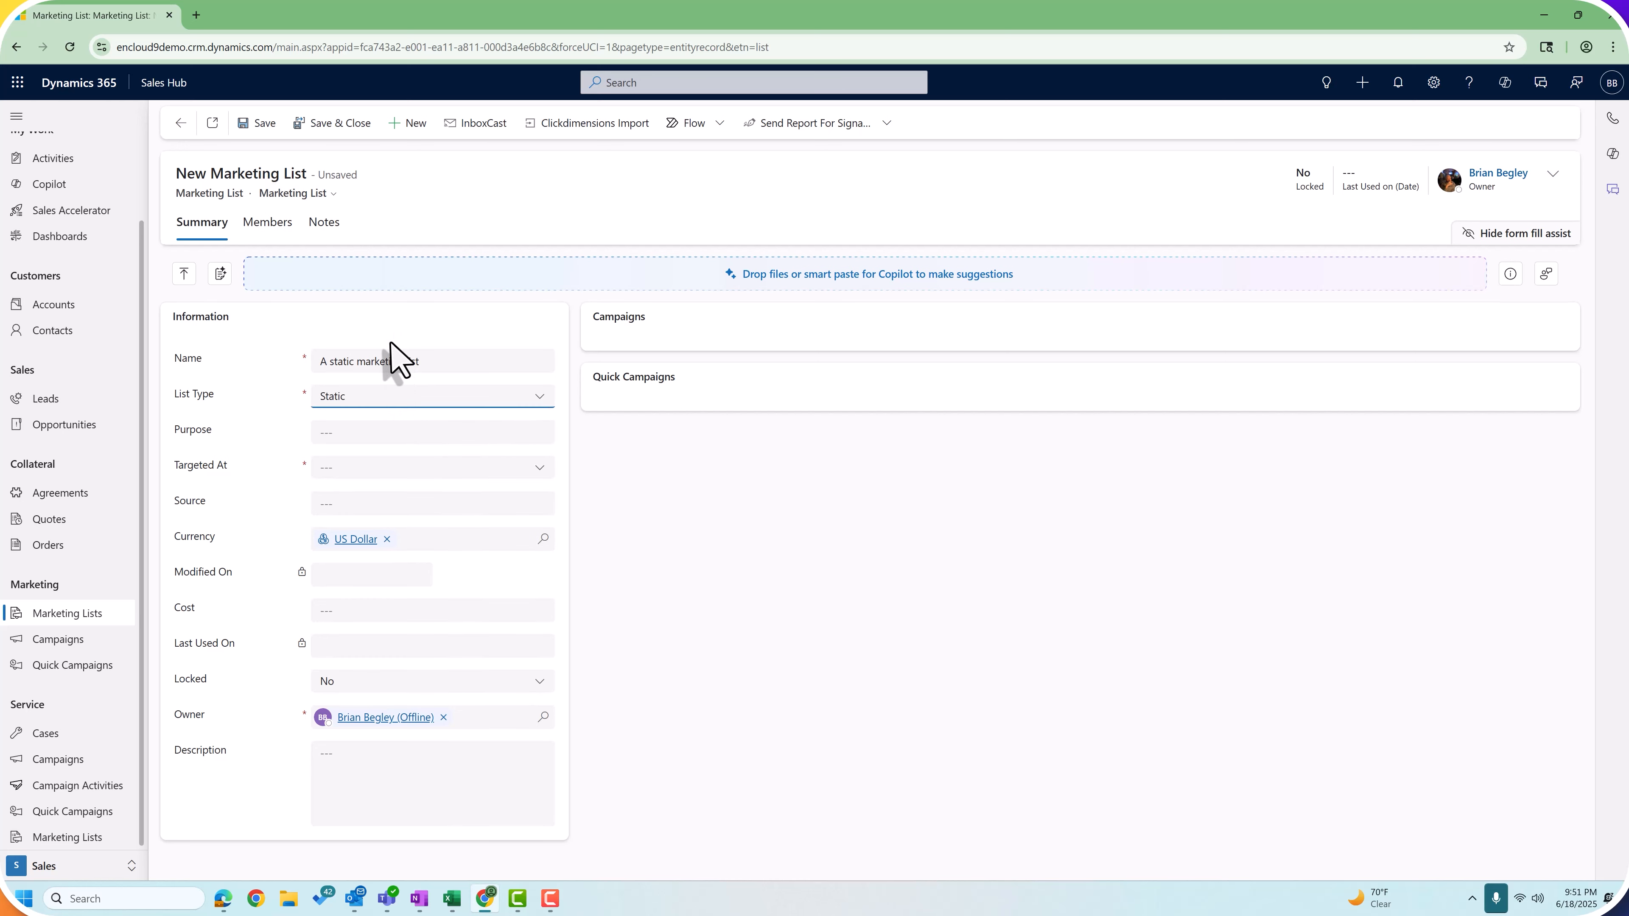
pyautogui.click(370, 403)
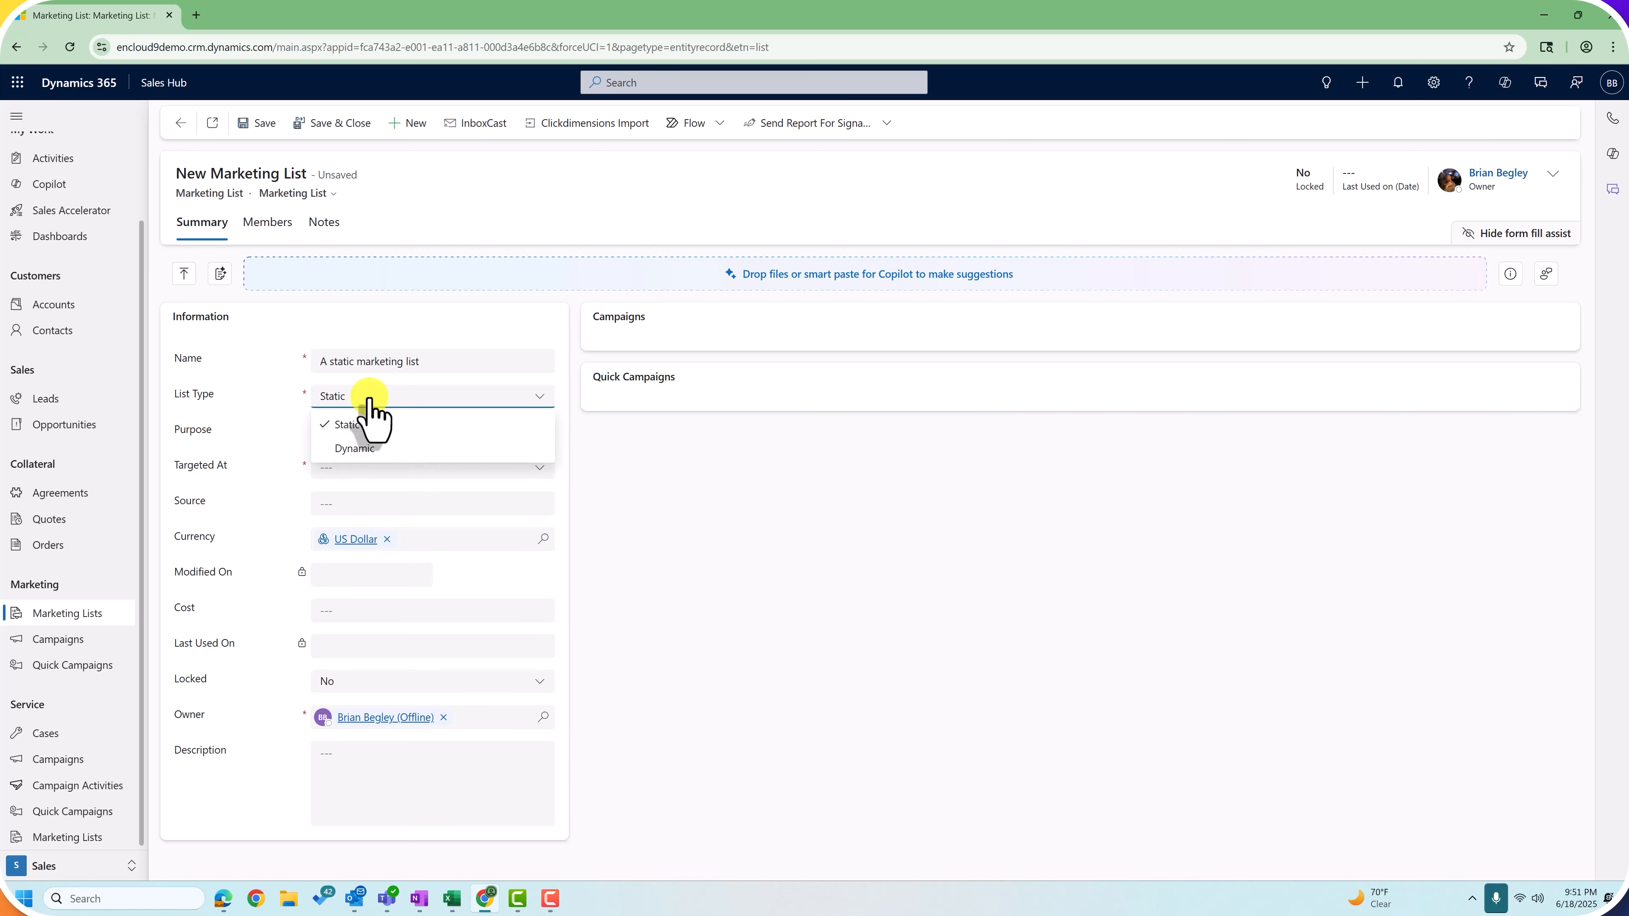
pyautogui.click(351, 426)
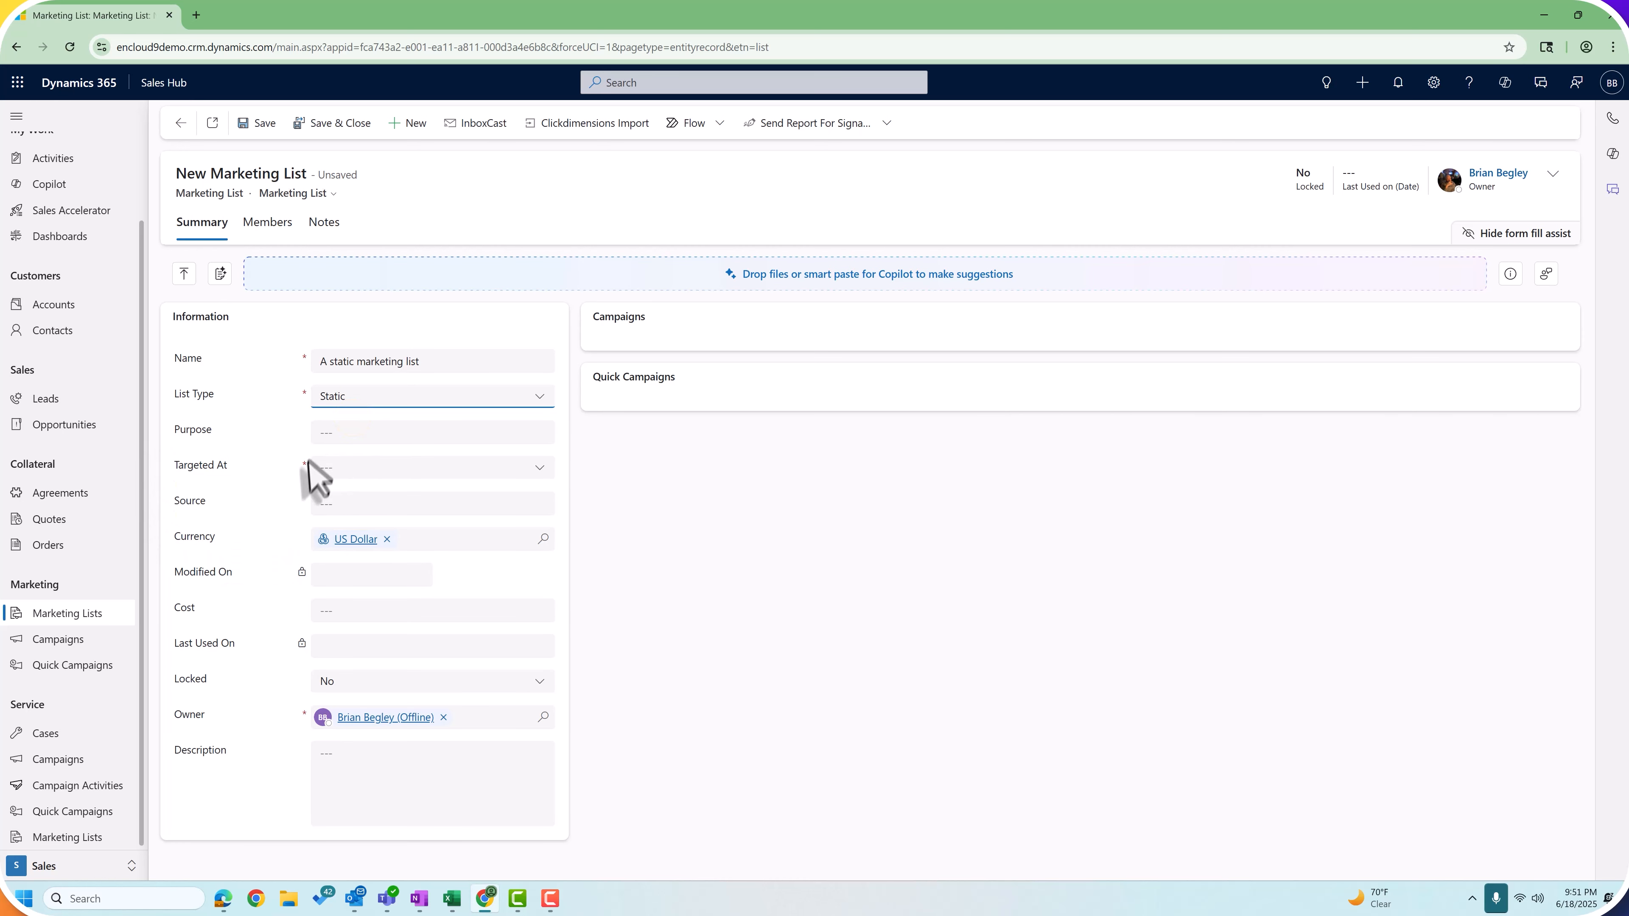
pyautogui.click(360, 468)
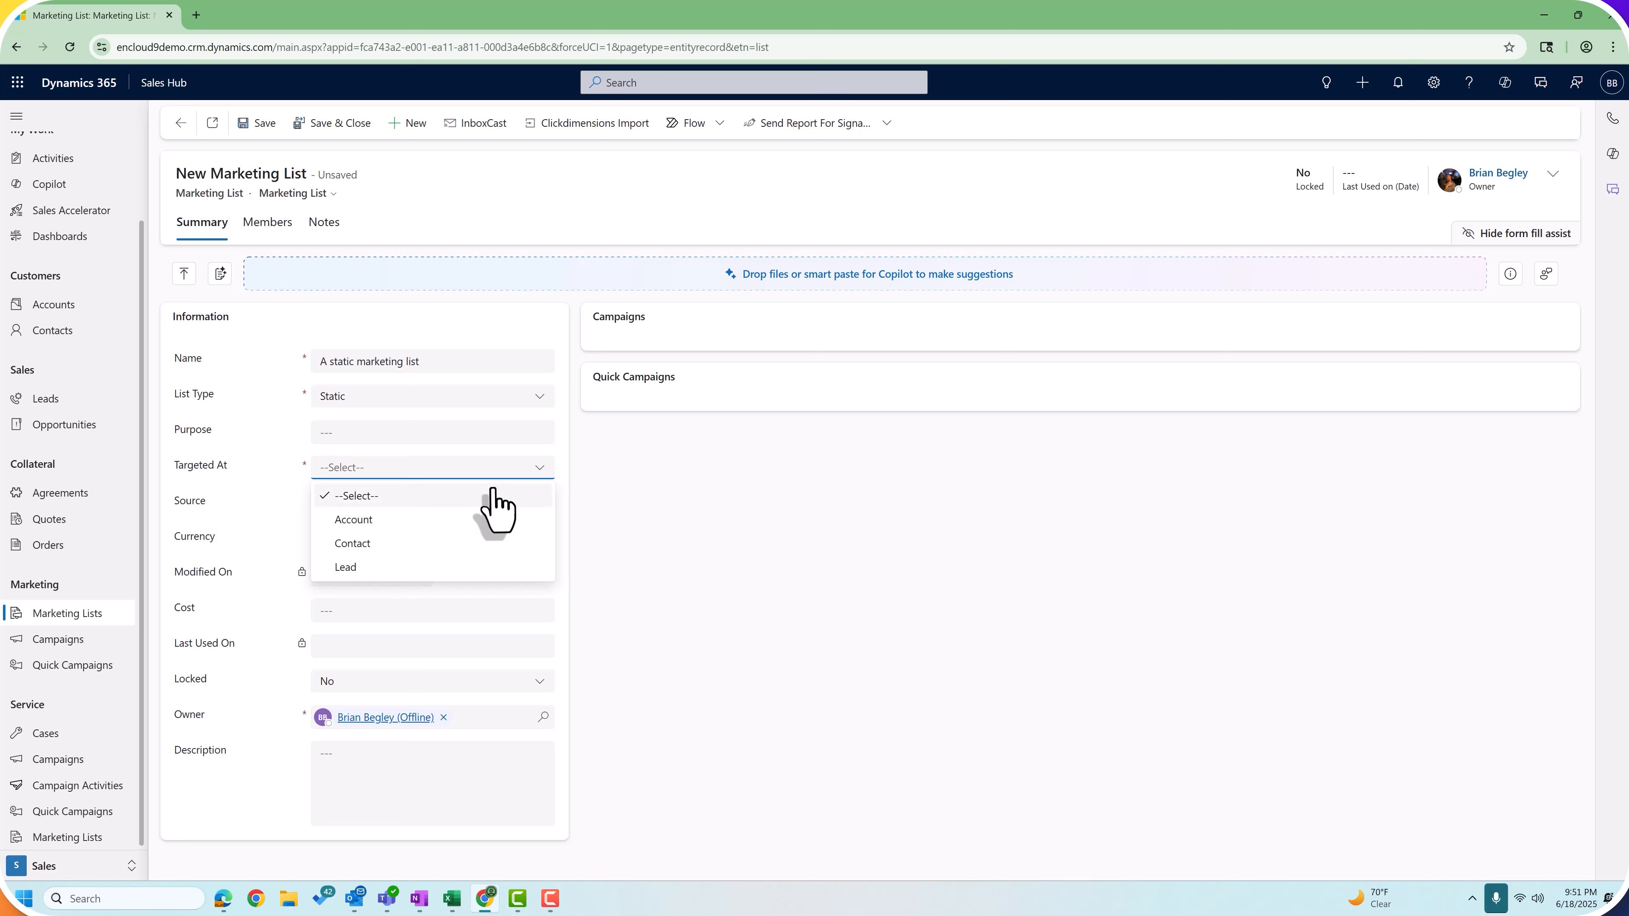
pyautogui.click(361, 543)
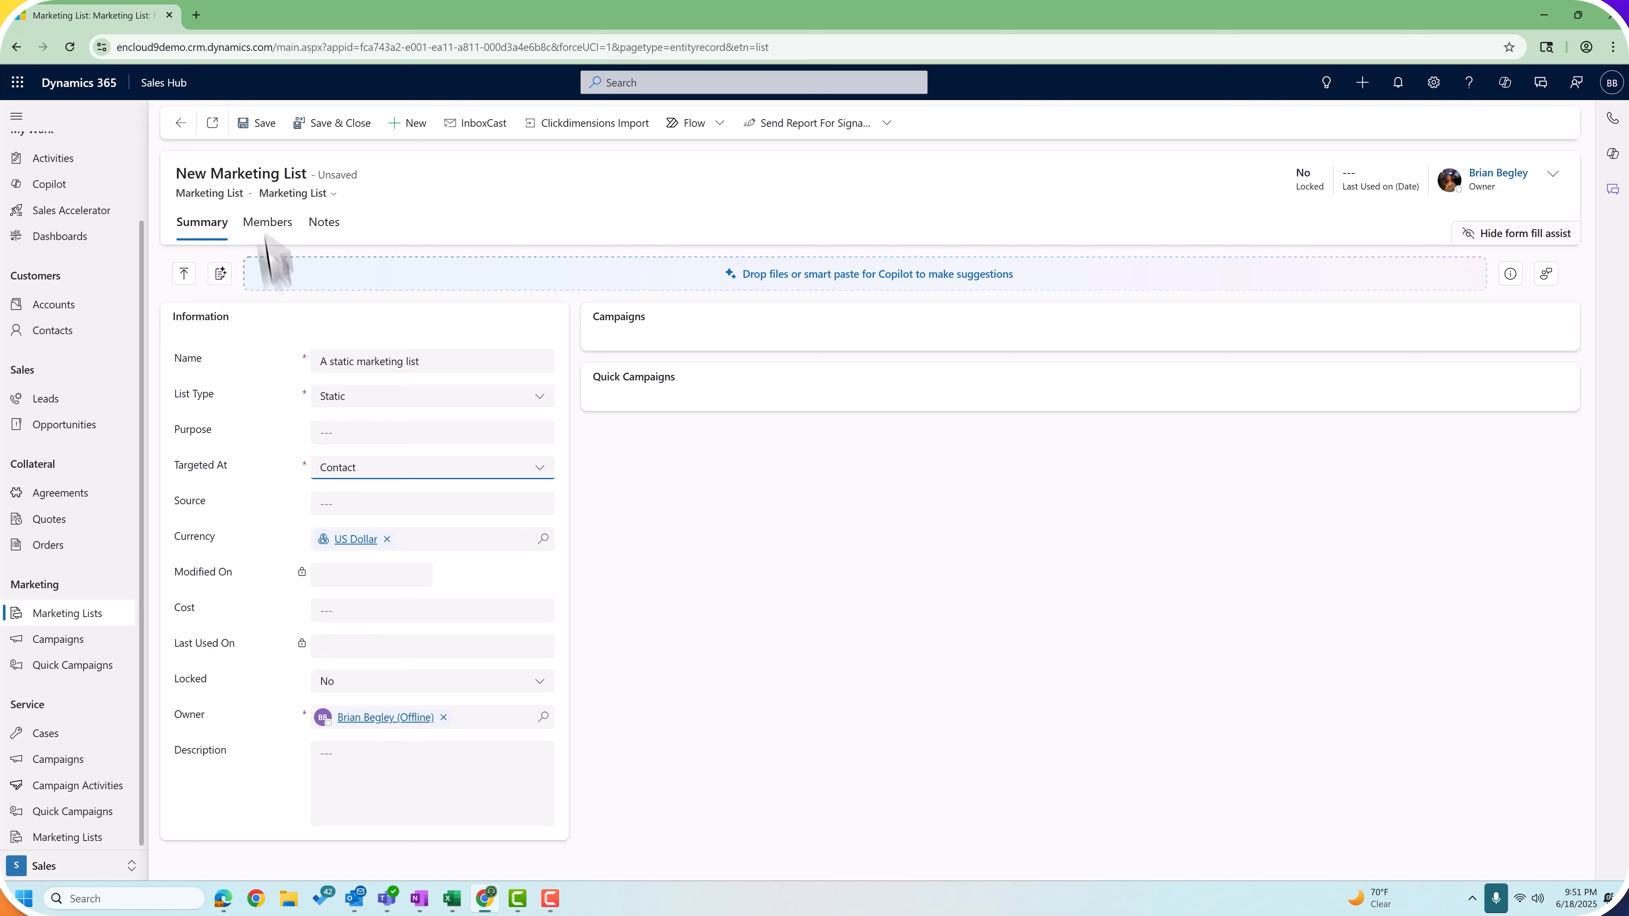
# Step: Save the list, add four selected contacts as members, and view the Members tab
pyautogui.click(250, 126)
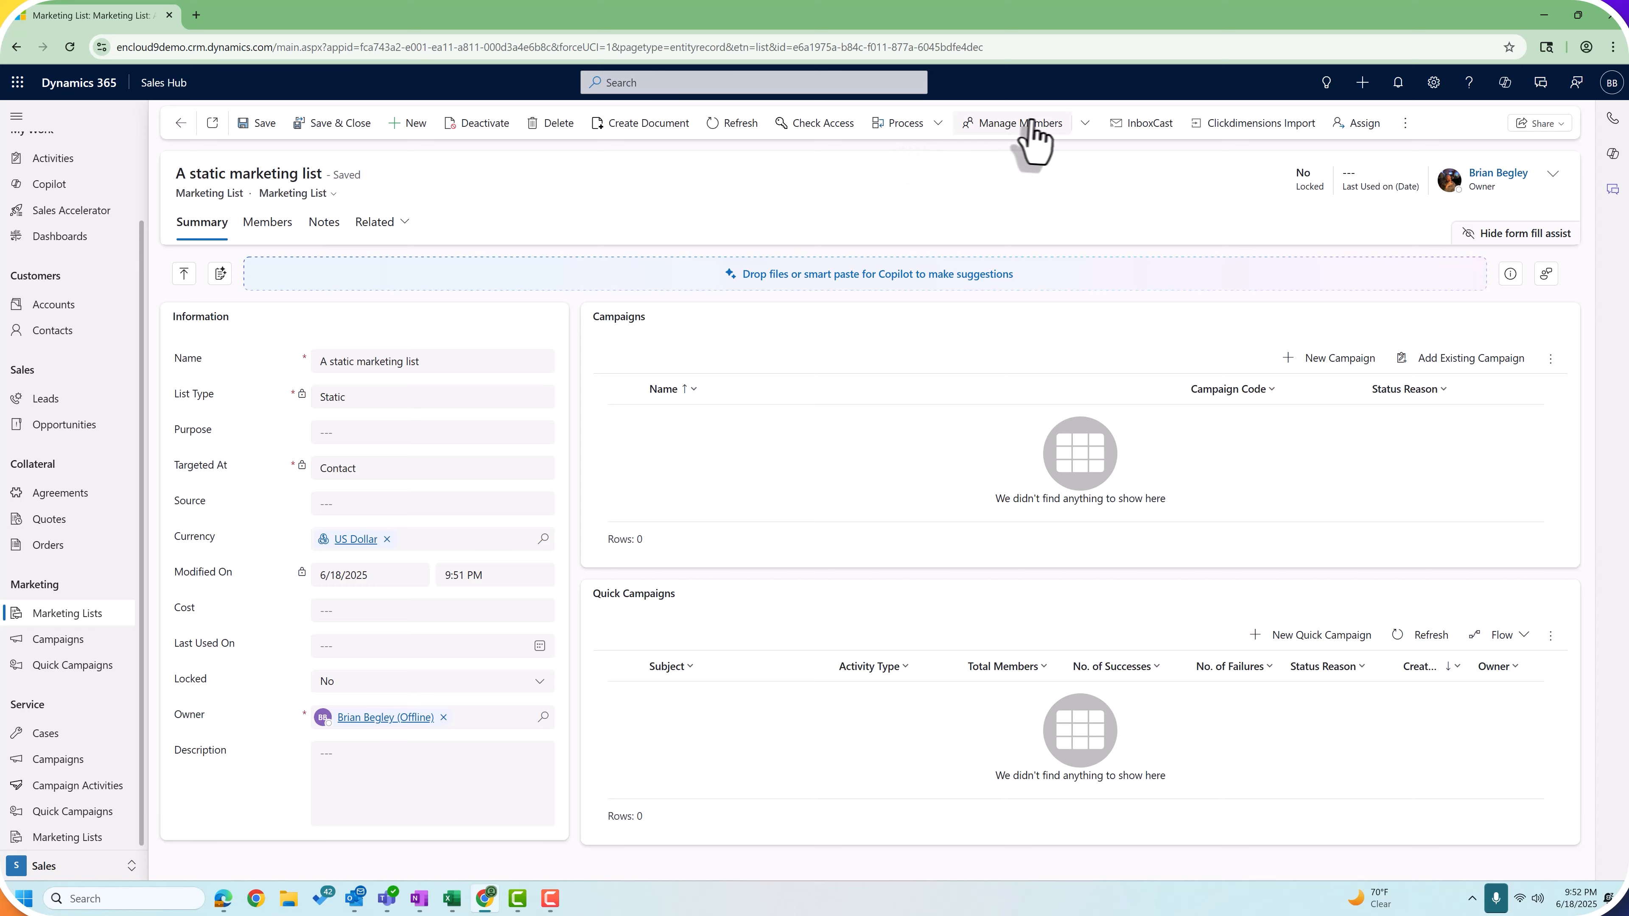
pyautogui.click(1045, 120)
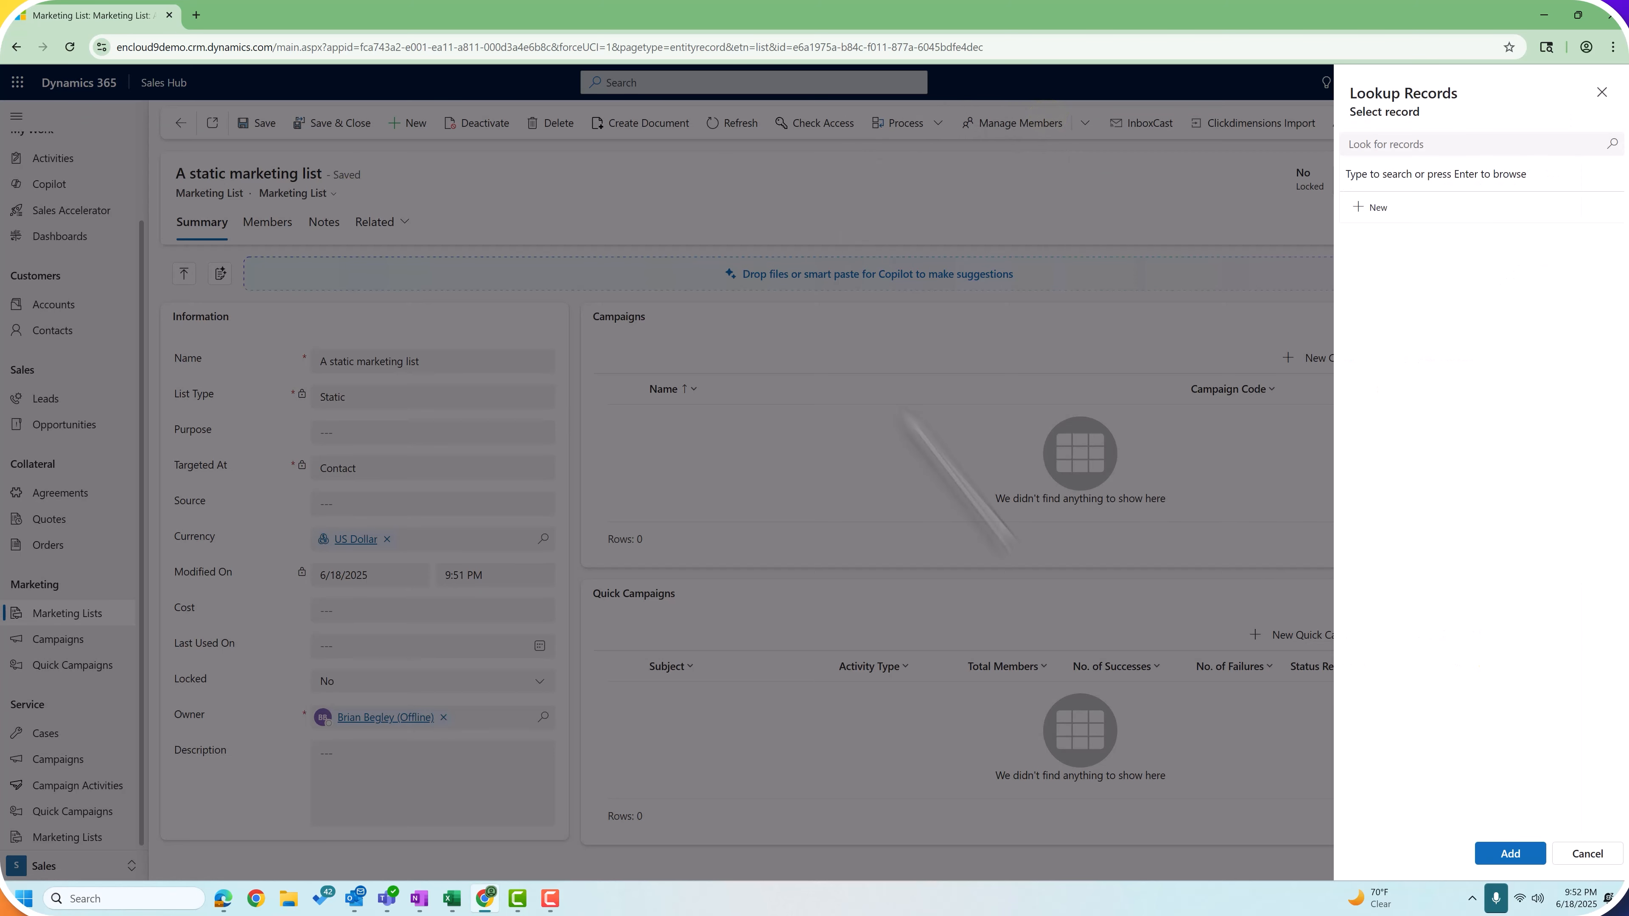
pyautogui.click(1404, 146)
pyautogui.click(1612, 144)
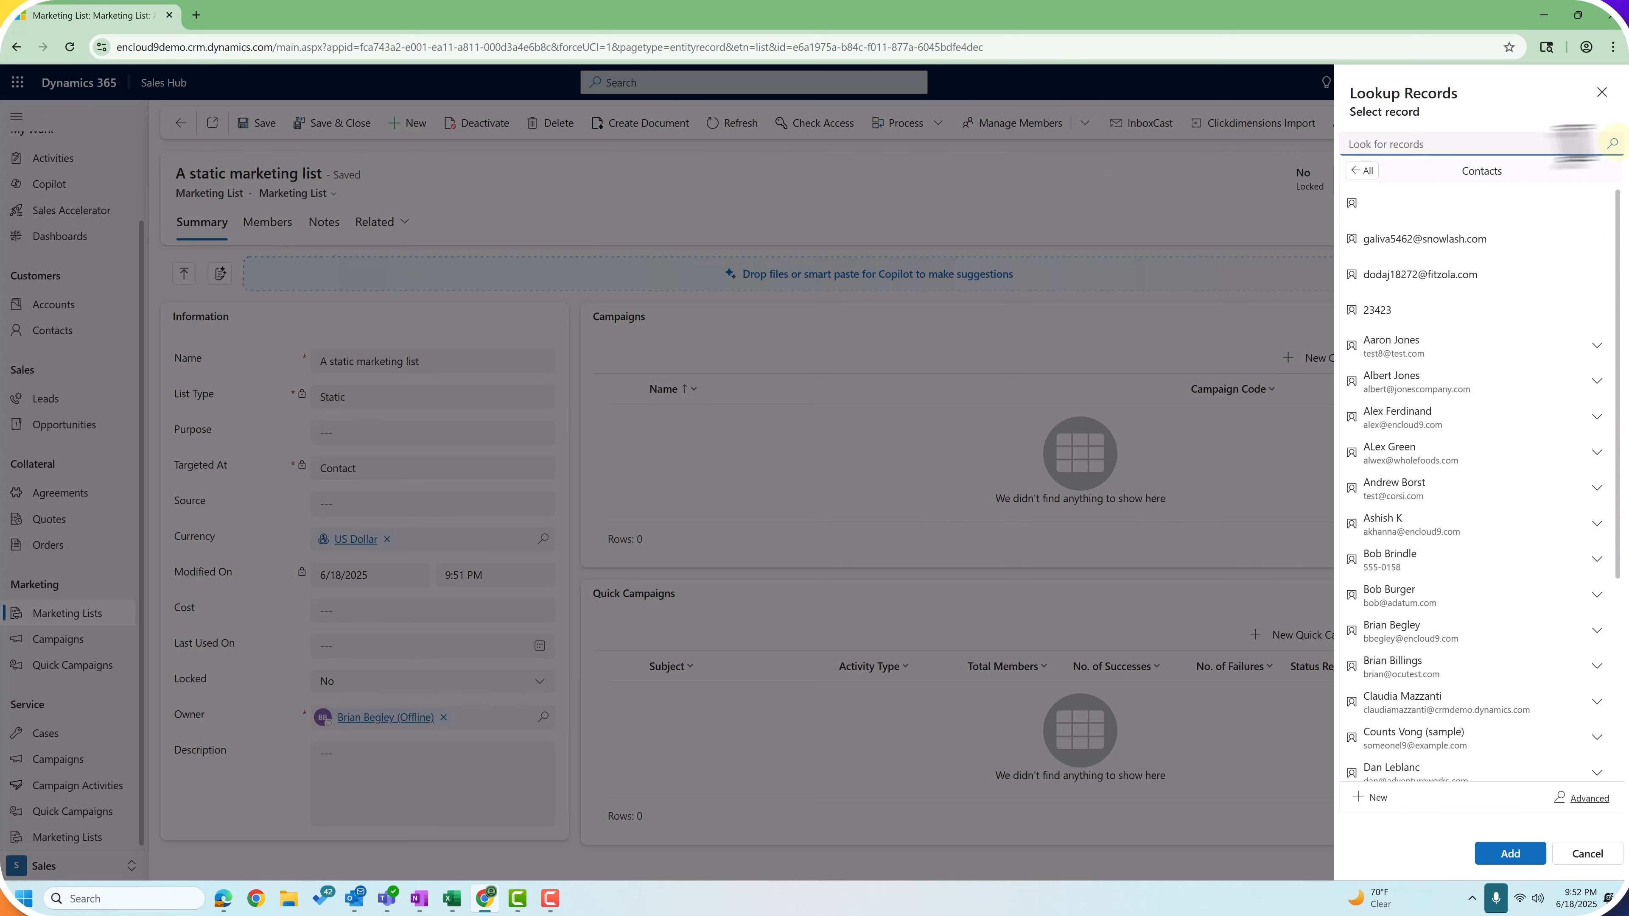
pyautogui.click(1422, 508)
pyautogui.click(1398, 517)
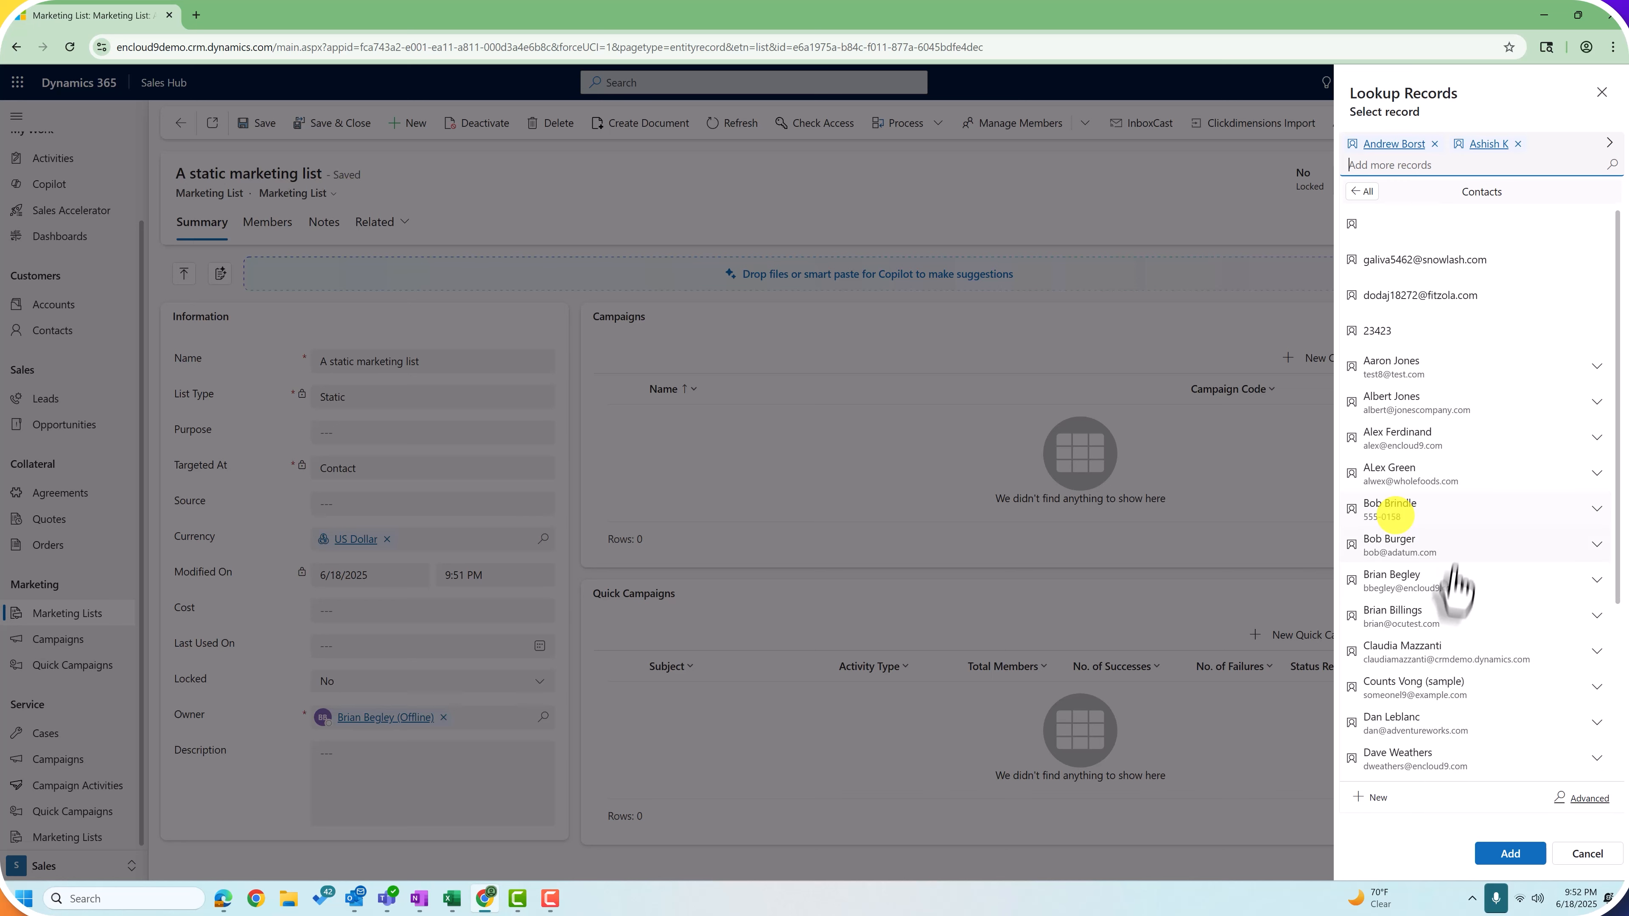
pyautogui.click(1389, 579)
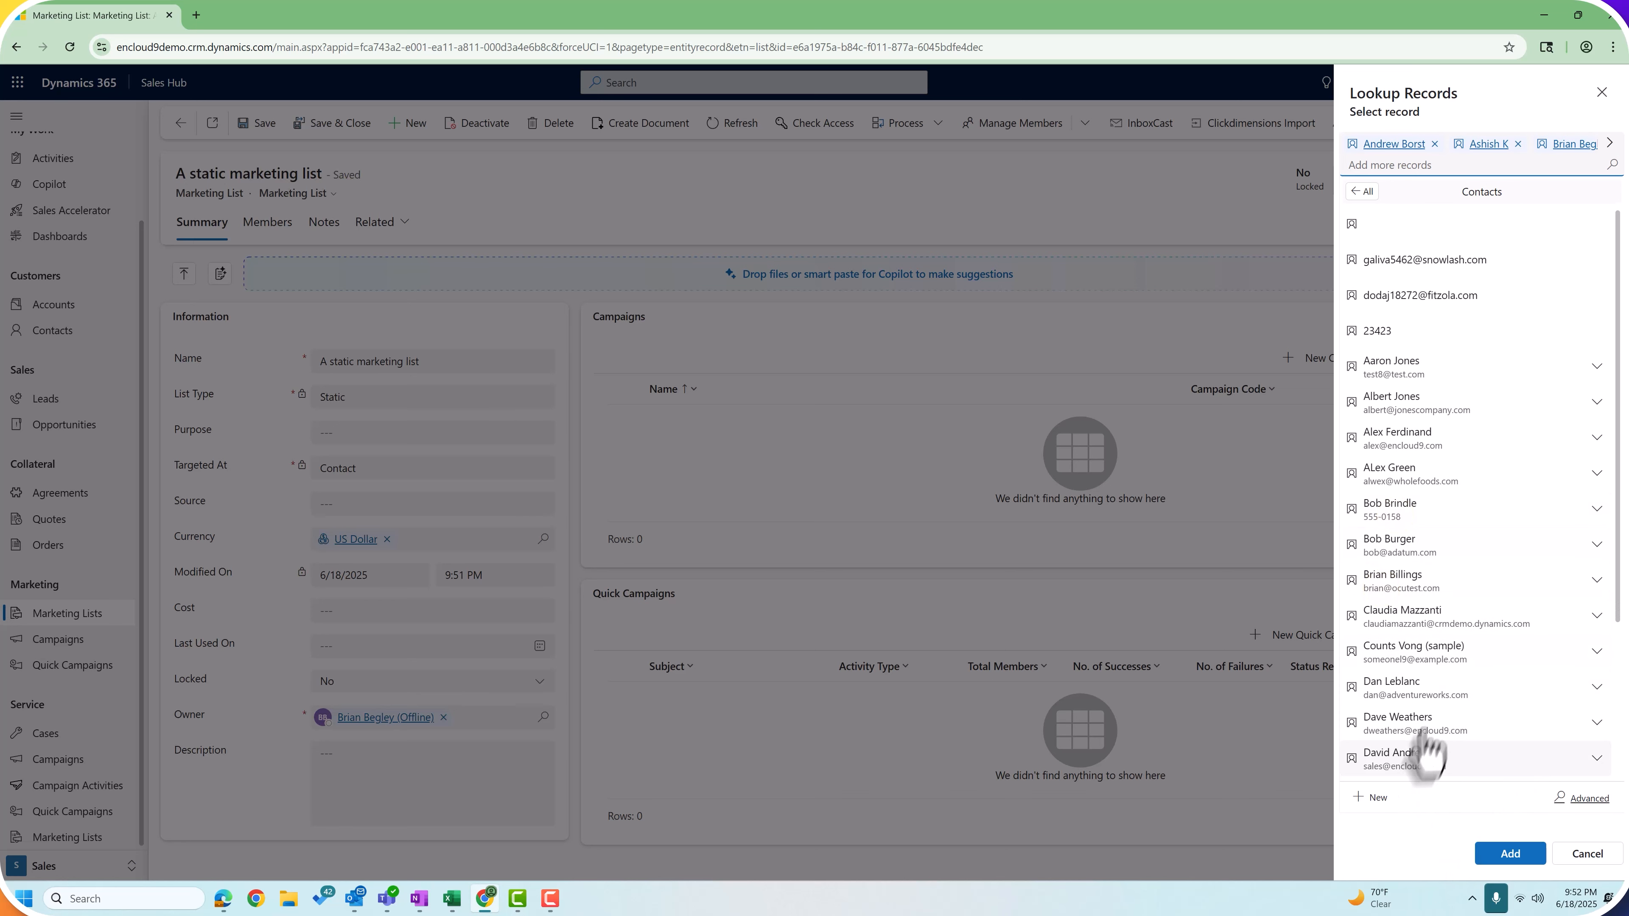
pyautogui.click(1392, 690)
pyautogui.click(1504, 856)
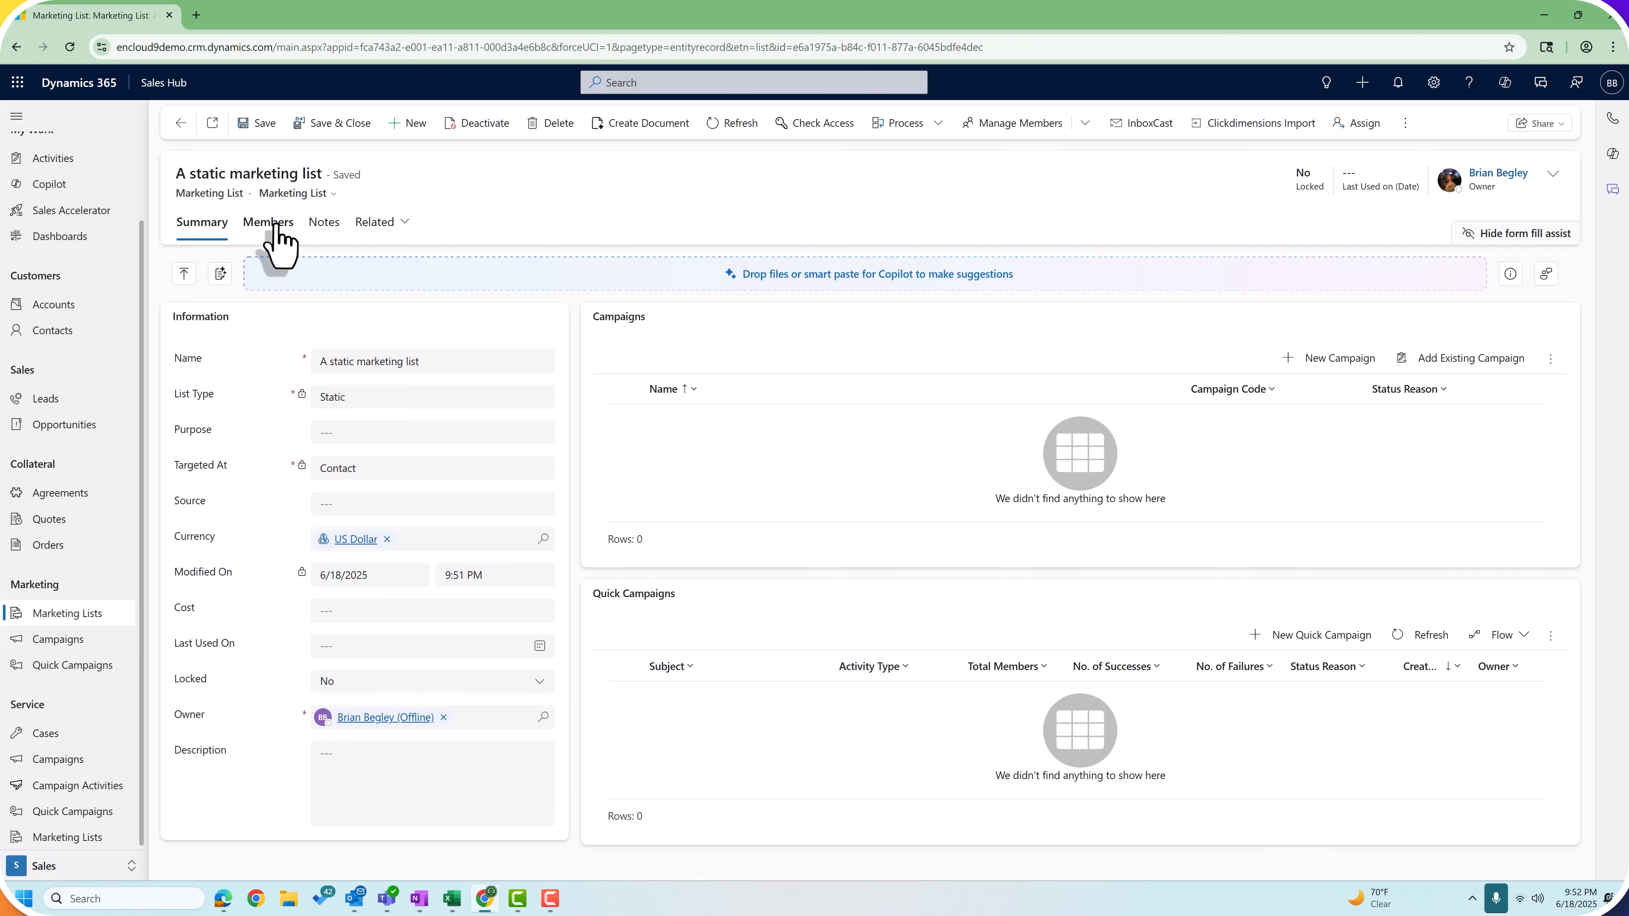
pyautogui.click(268, 221)
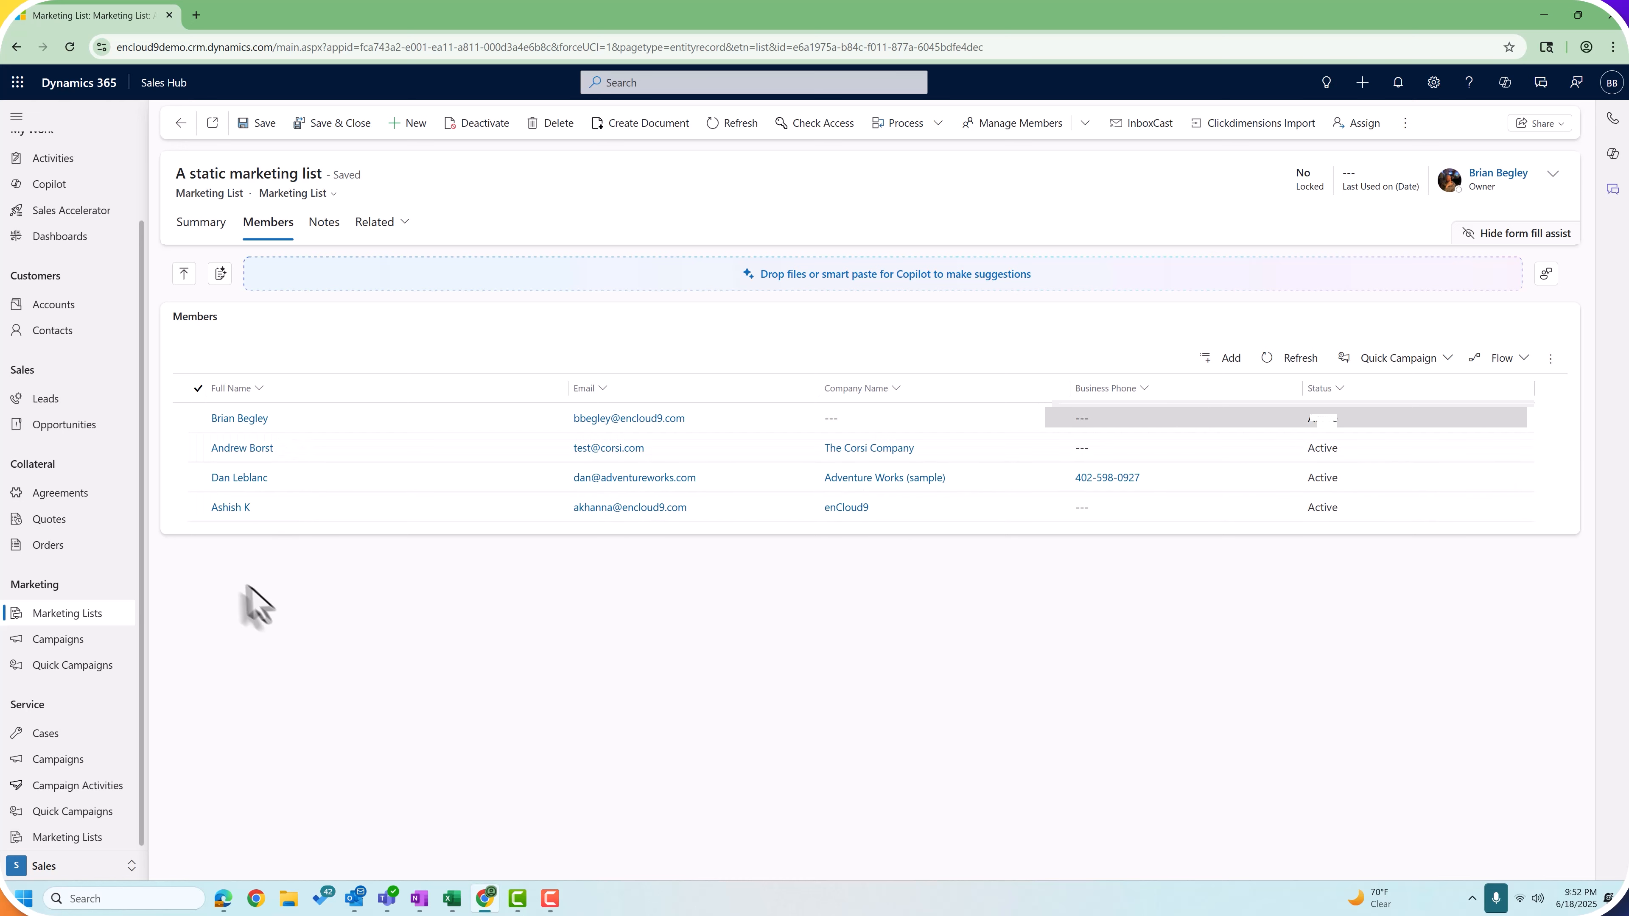
# Step: Open a contact's record from the Contacts view
pyautogui.click(51, 329)
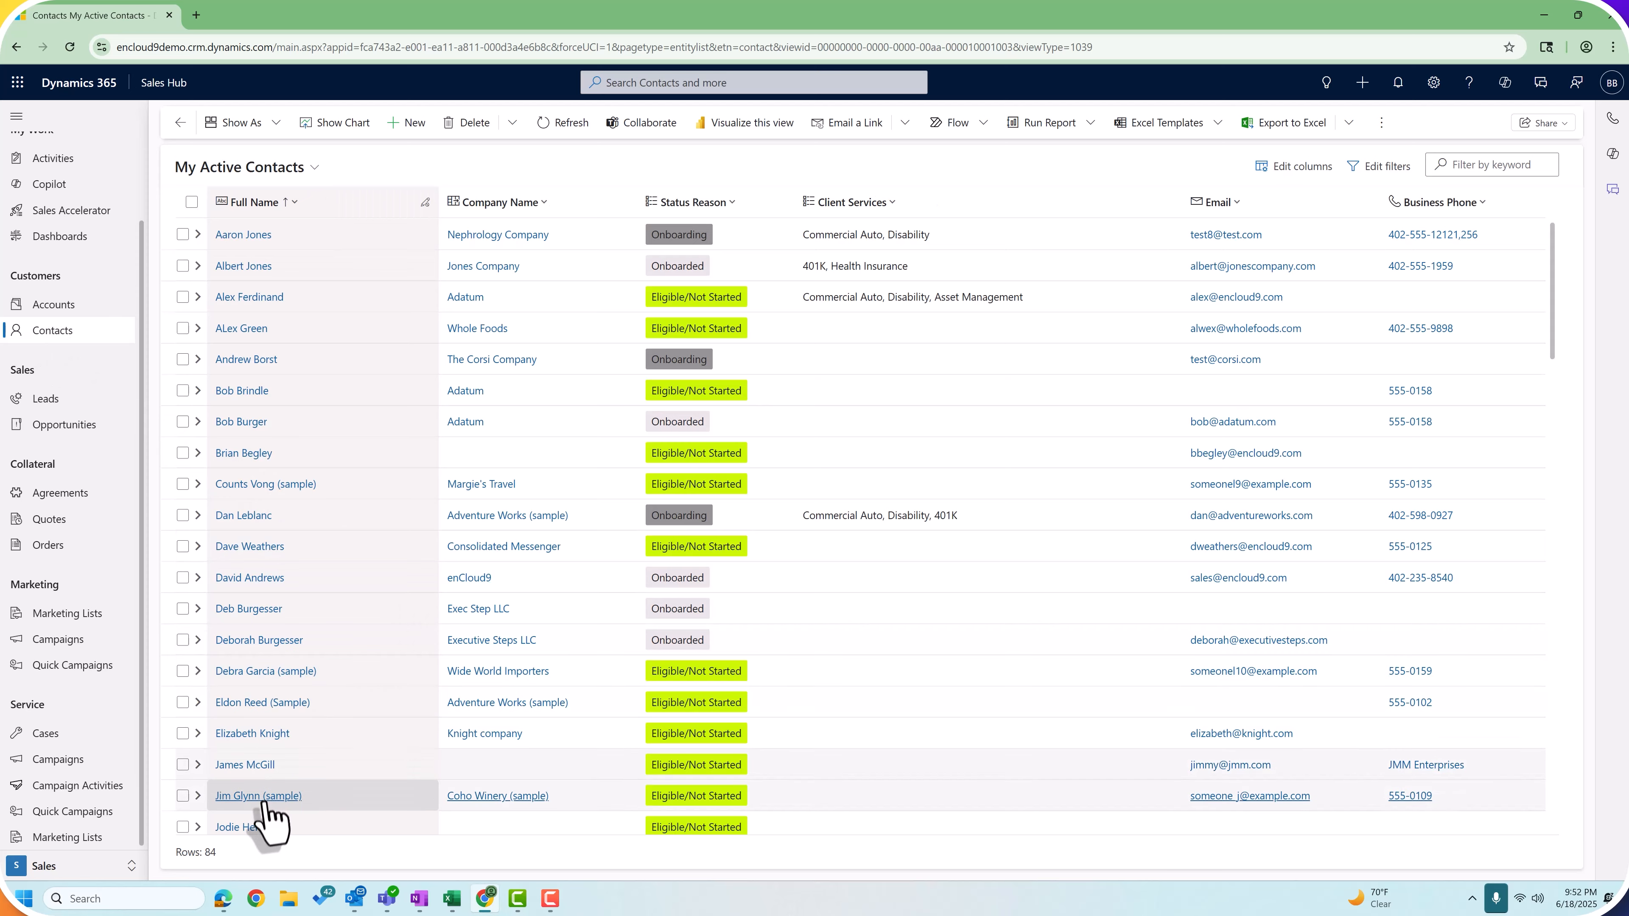
pyautogui.scroll(-3, 266, 808)
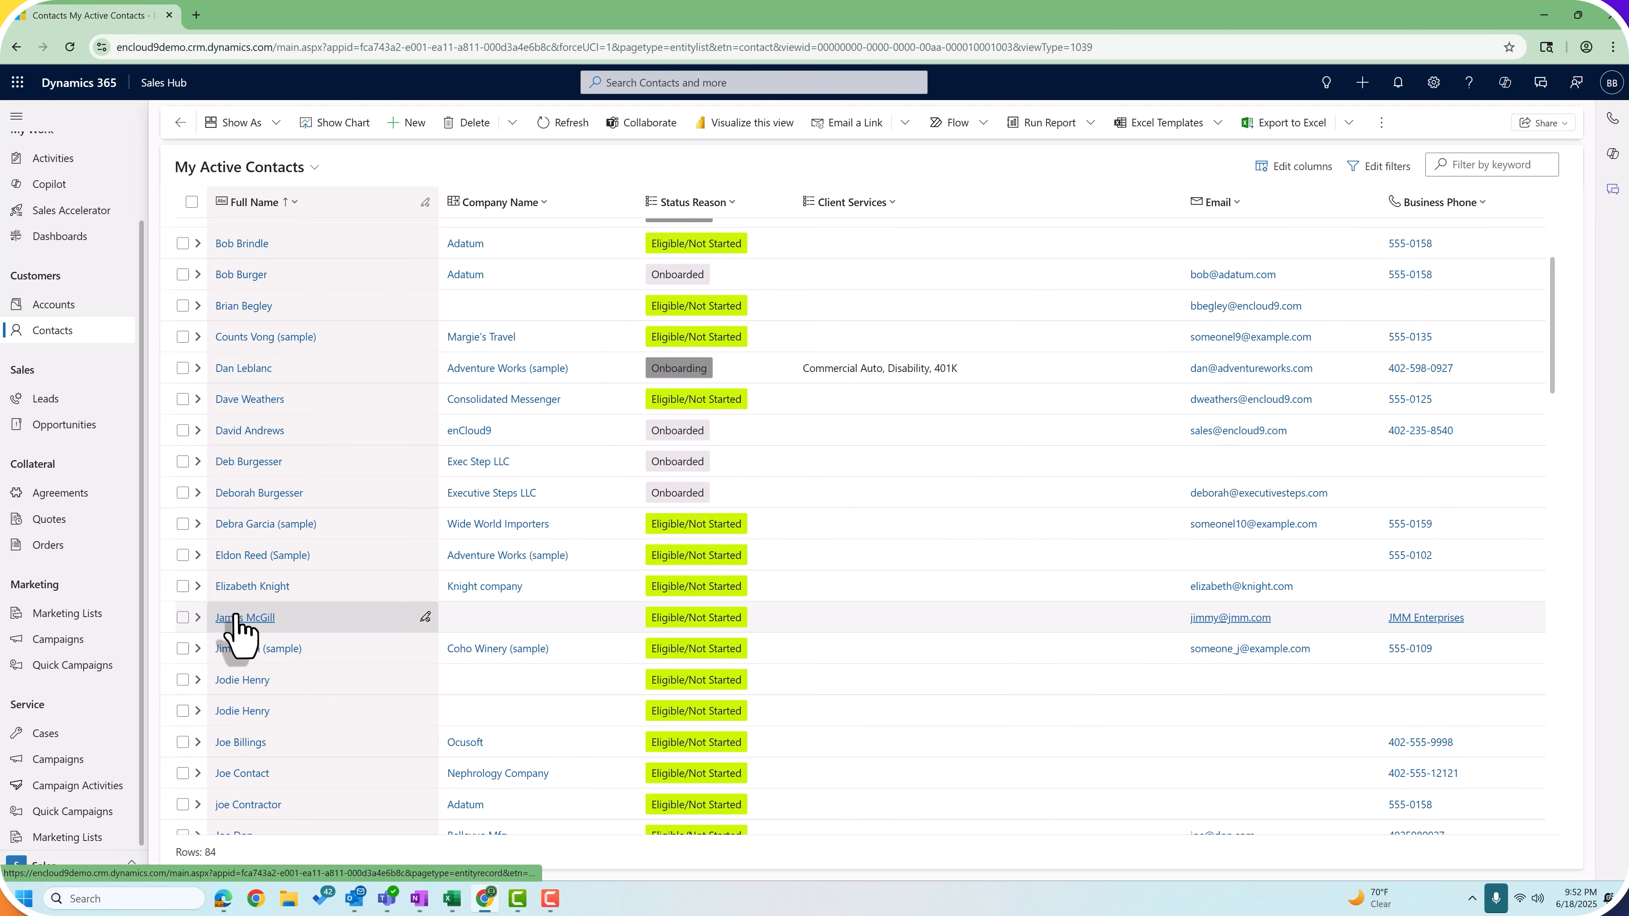
pyautogui.click(236, 617)
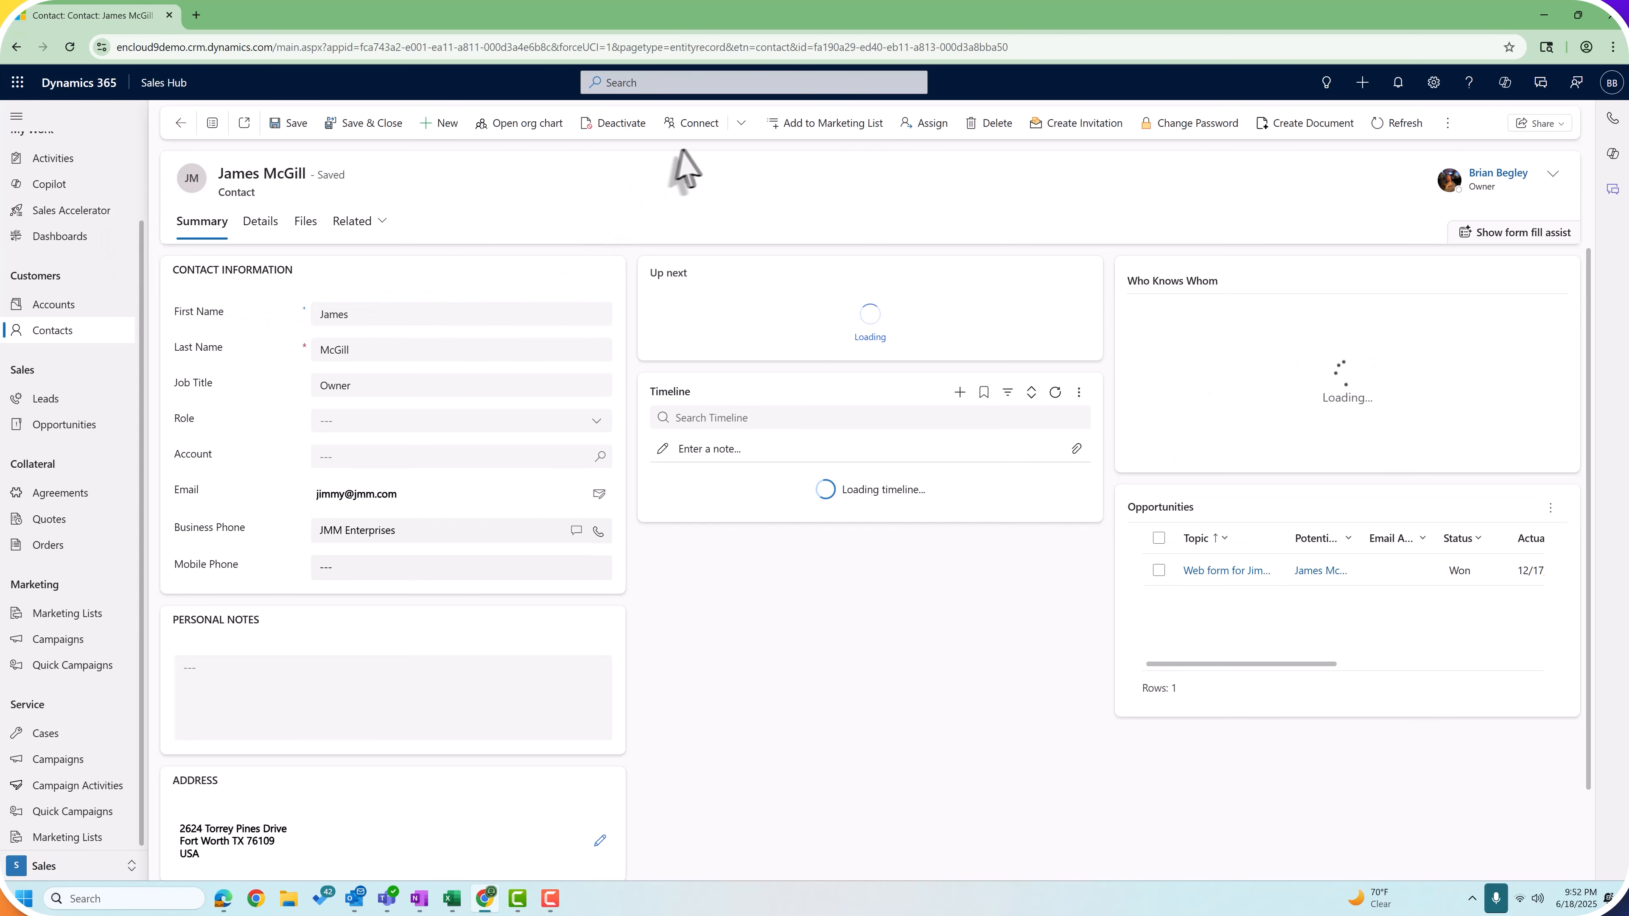
# Step: Add this contact to 'A static marketing list', then reopen that list from Marketing Lists
pyautogui.click(823, 131)
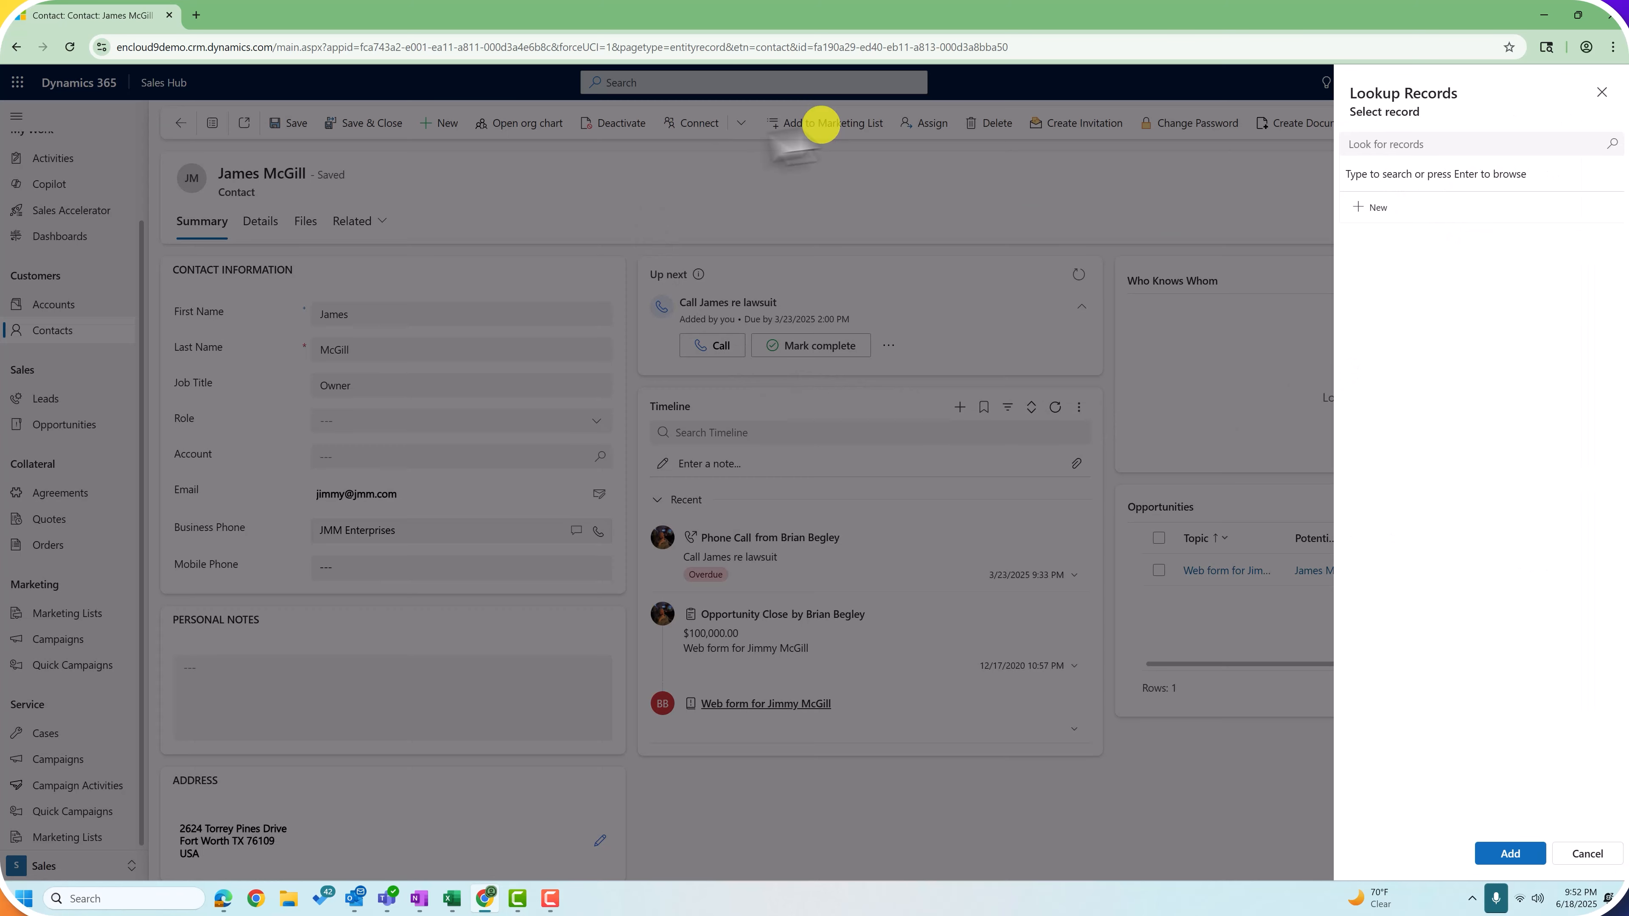
pyautogui.click(1381, 143)
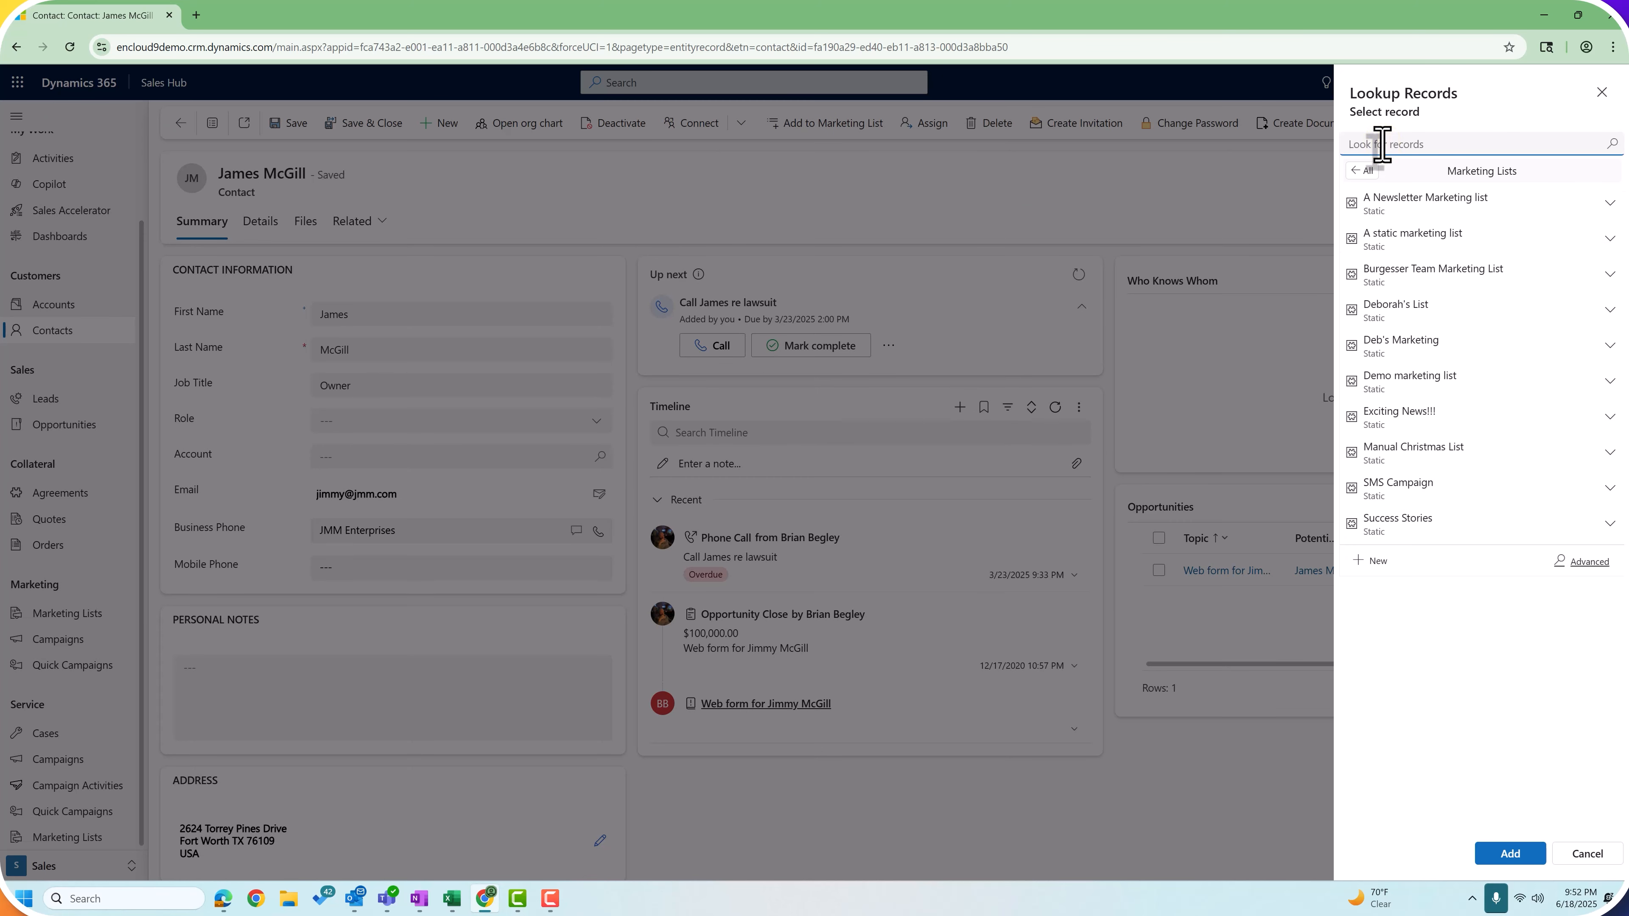
pyautogui.click(1366, 244)
pyautogui.click(1520, 853)
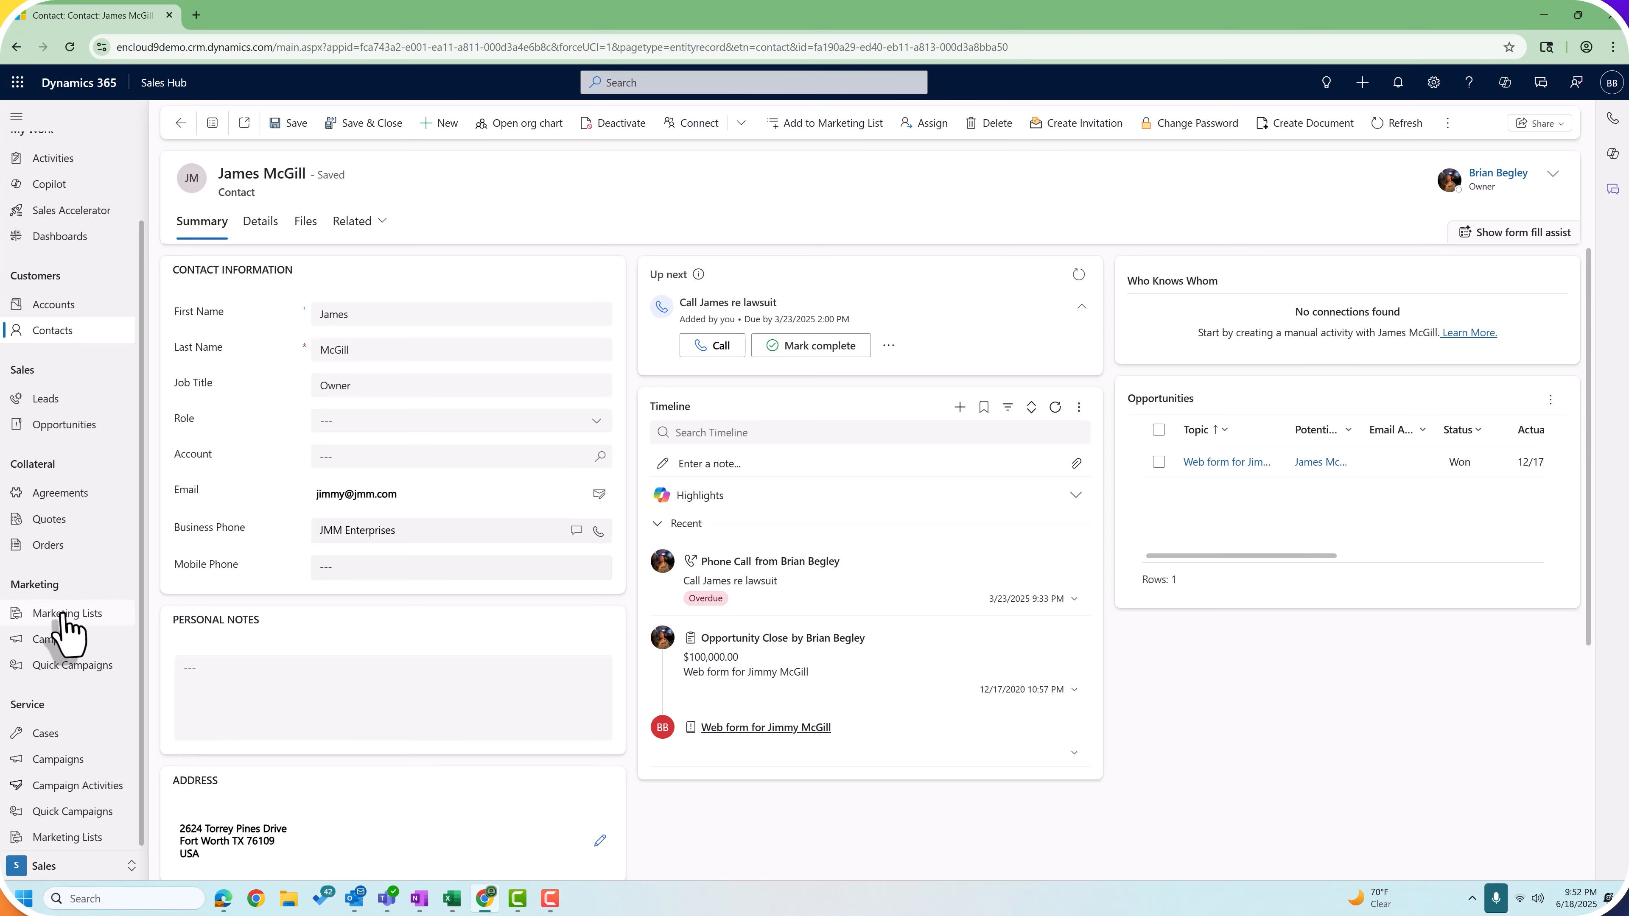
pyautogui.click(29, 615)
pyautogui.click(259, 268)
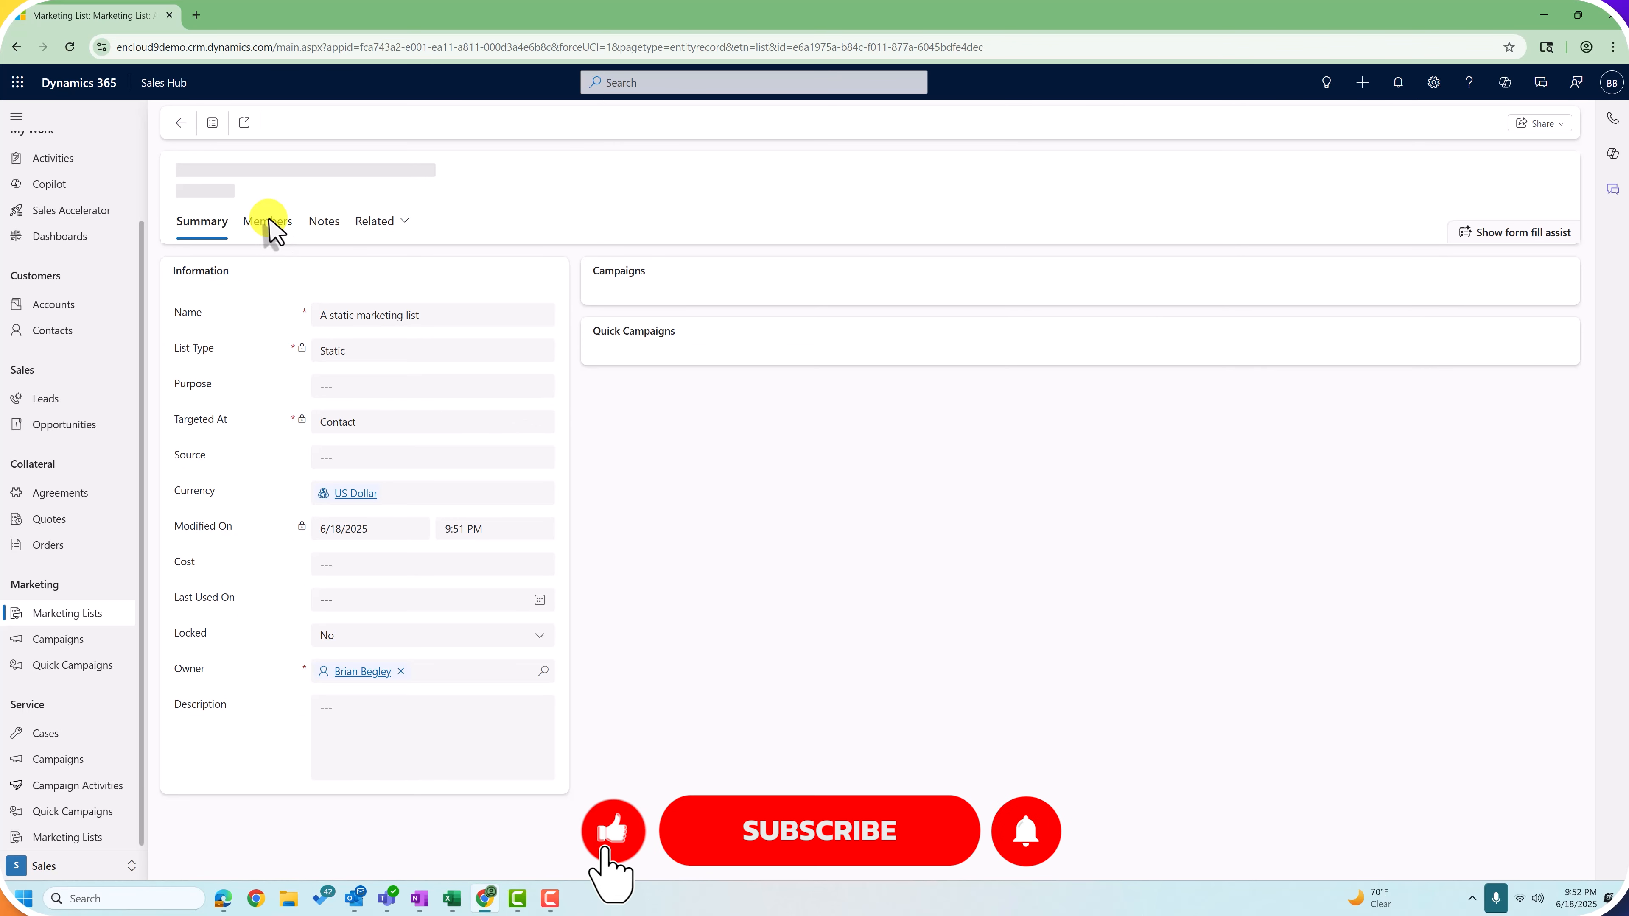
# Step: Review the list's five members, return to Summary, and save and close the list
pyautogui.click(268, 221)
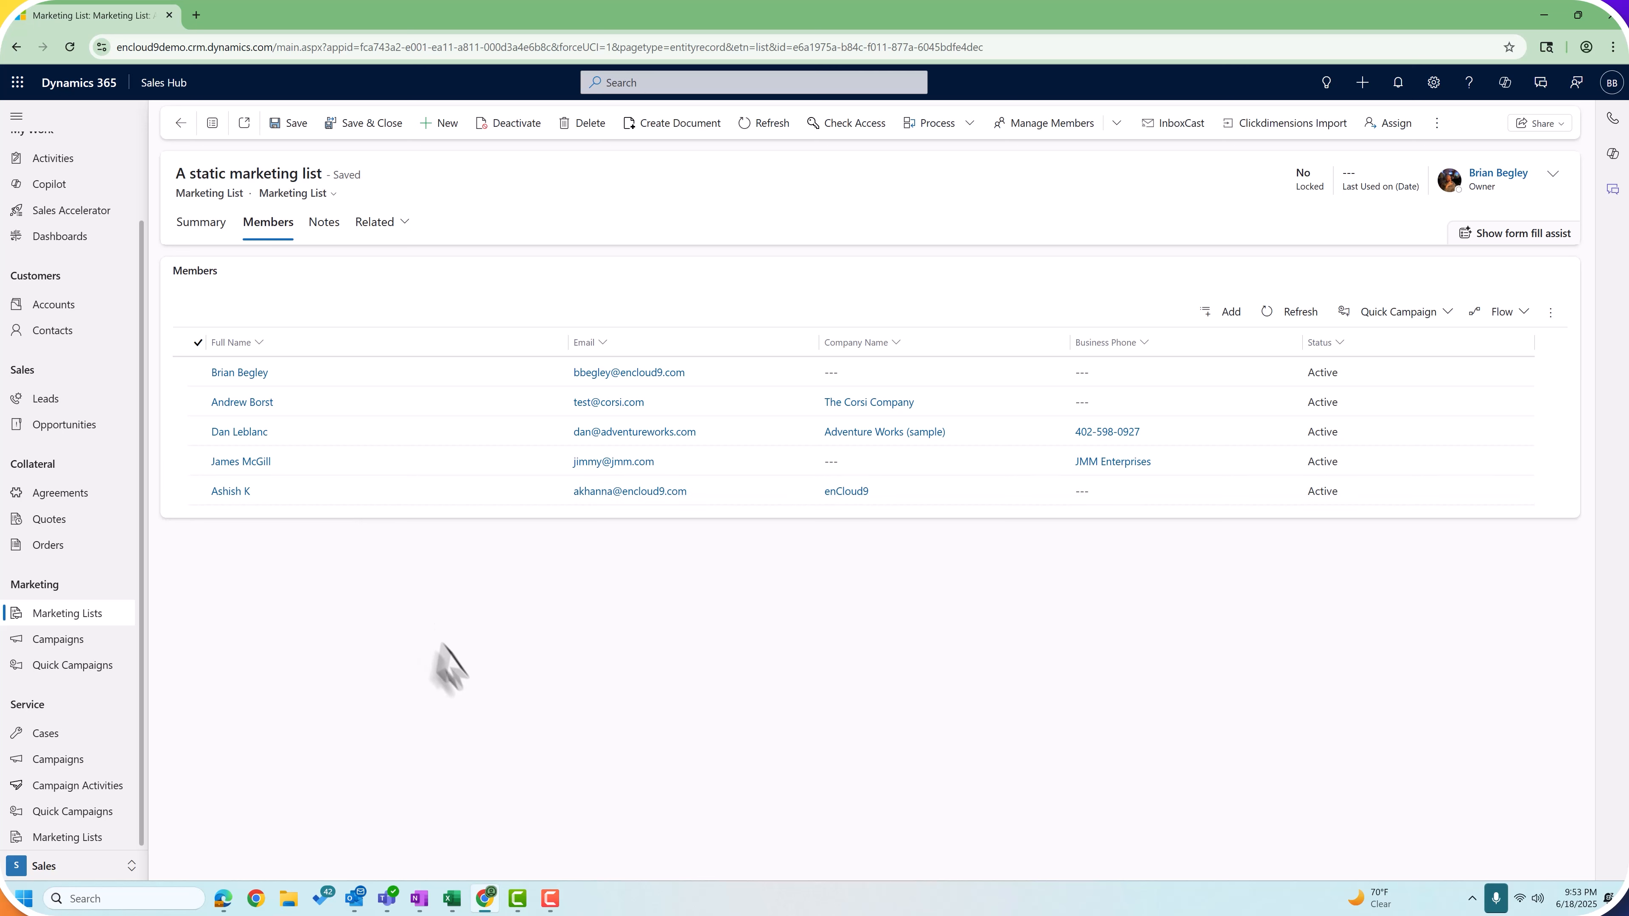
pyautogui.click(199, 223)
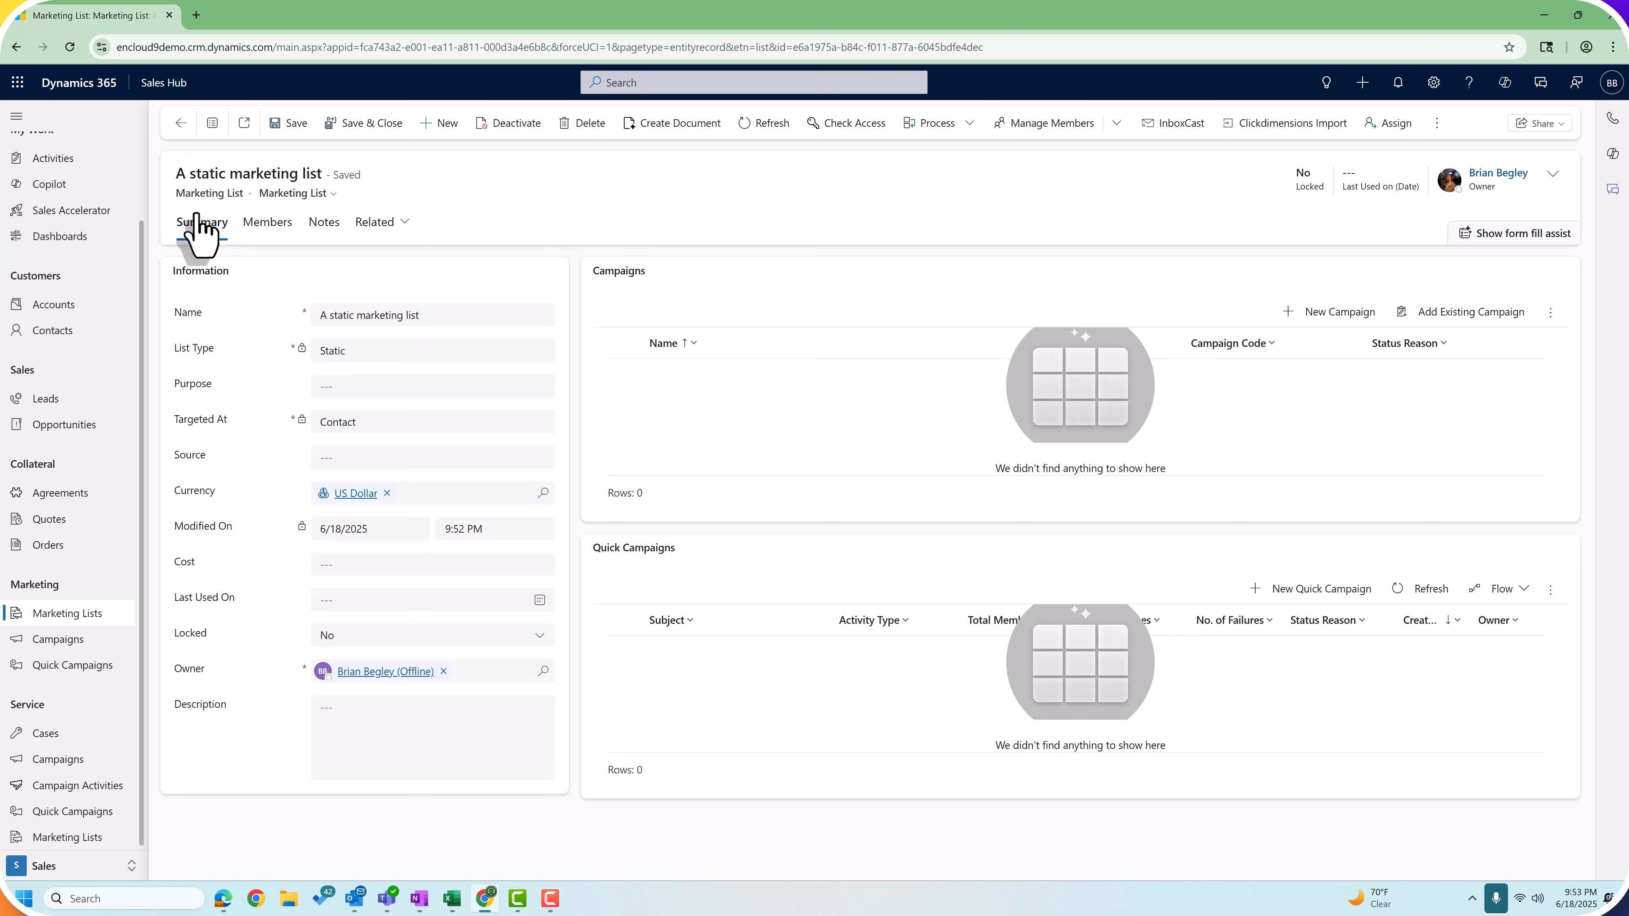
pyautogui.click(375, 125)
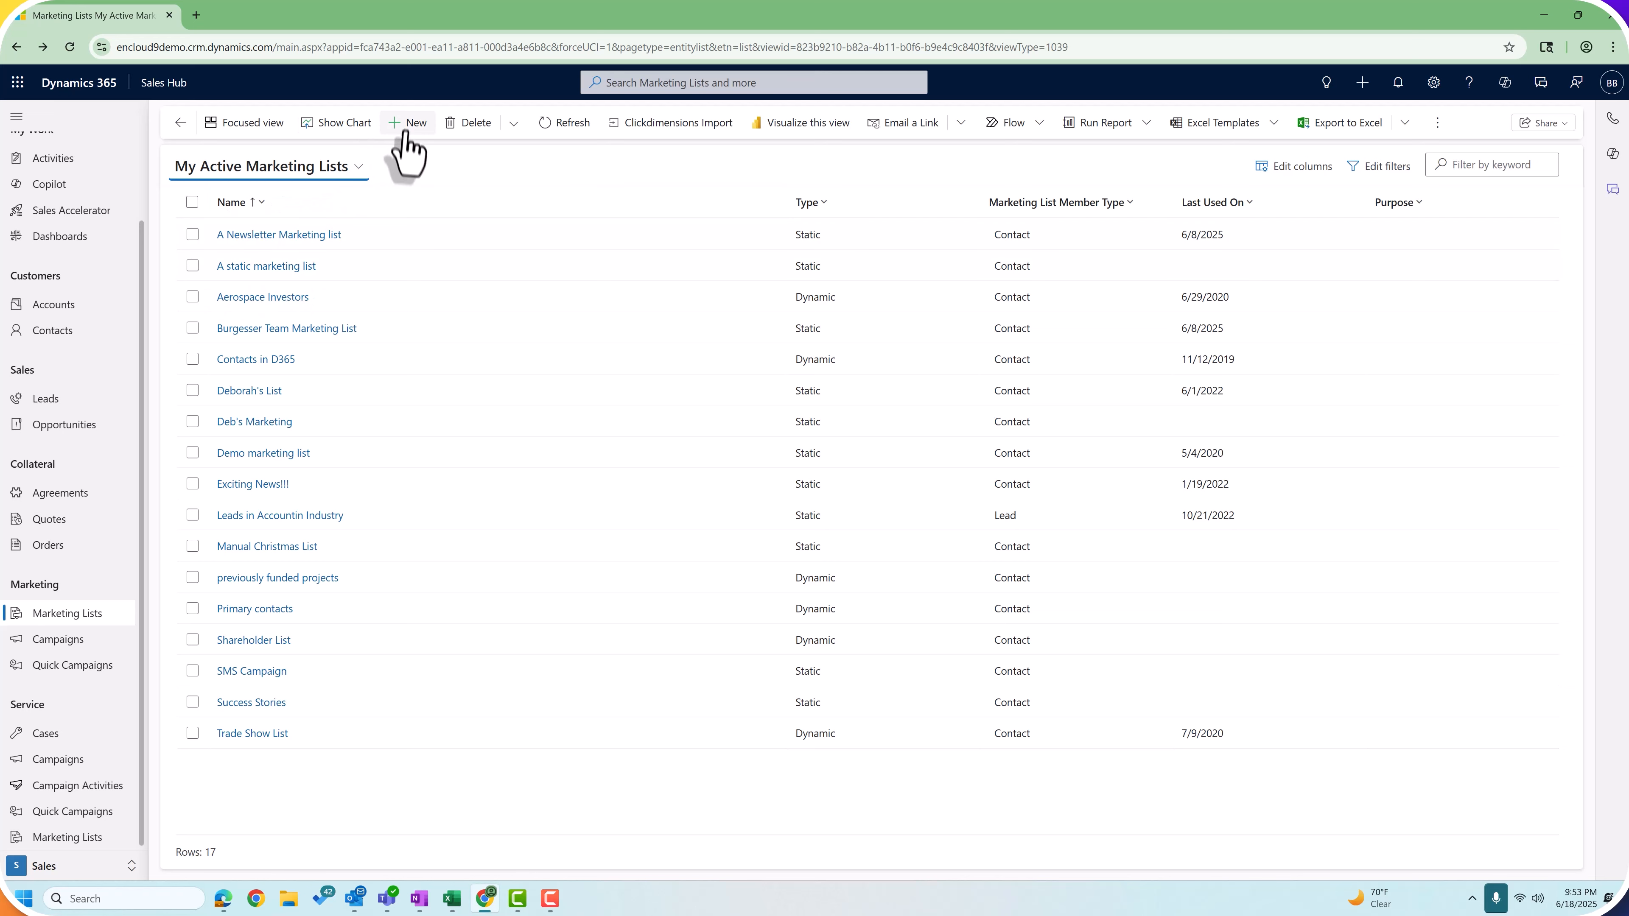
# Step: Create and save a Dynamic list named 'A dynamic Marketing list', targeted at Contact
pyautogui.click(408, 124)
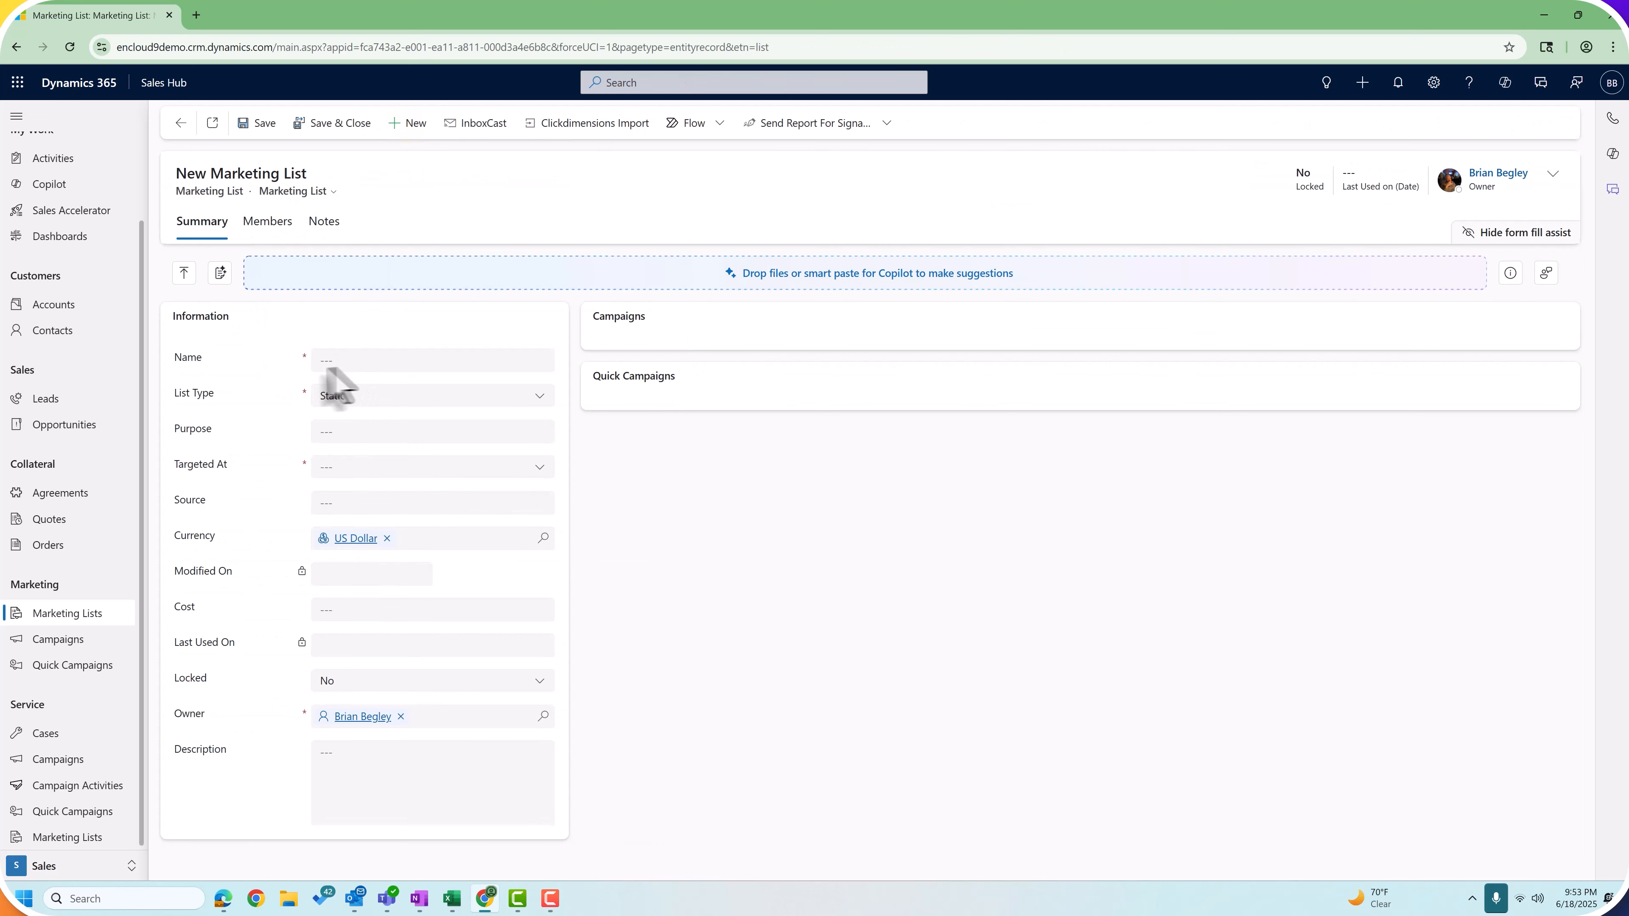
pyautogui.click(354, 360)
pyautogui.write('A dynamic Mar')
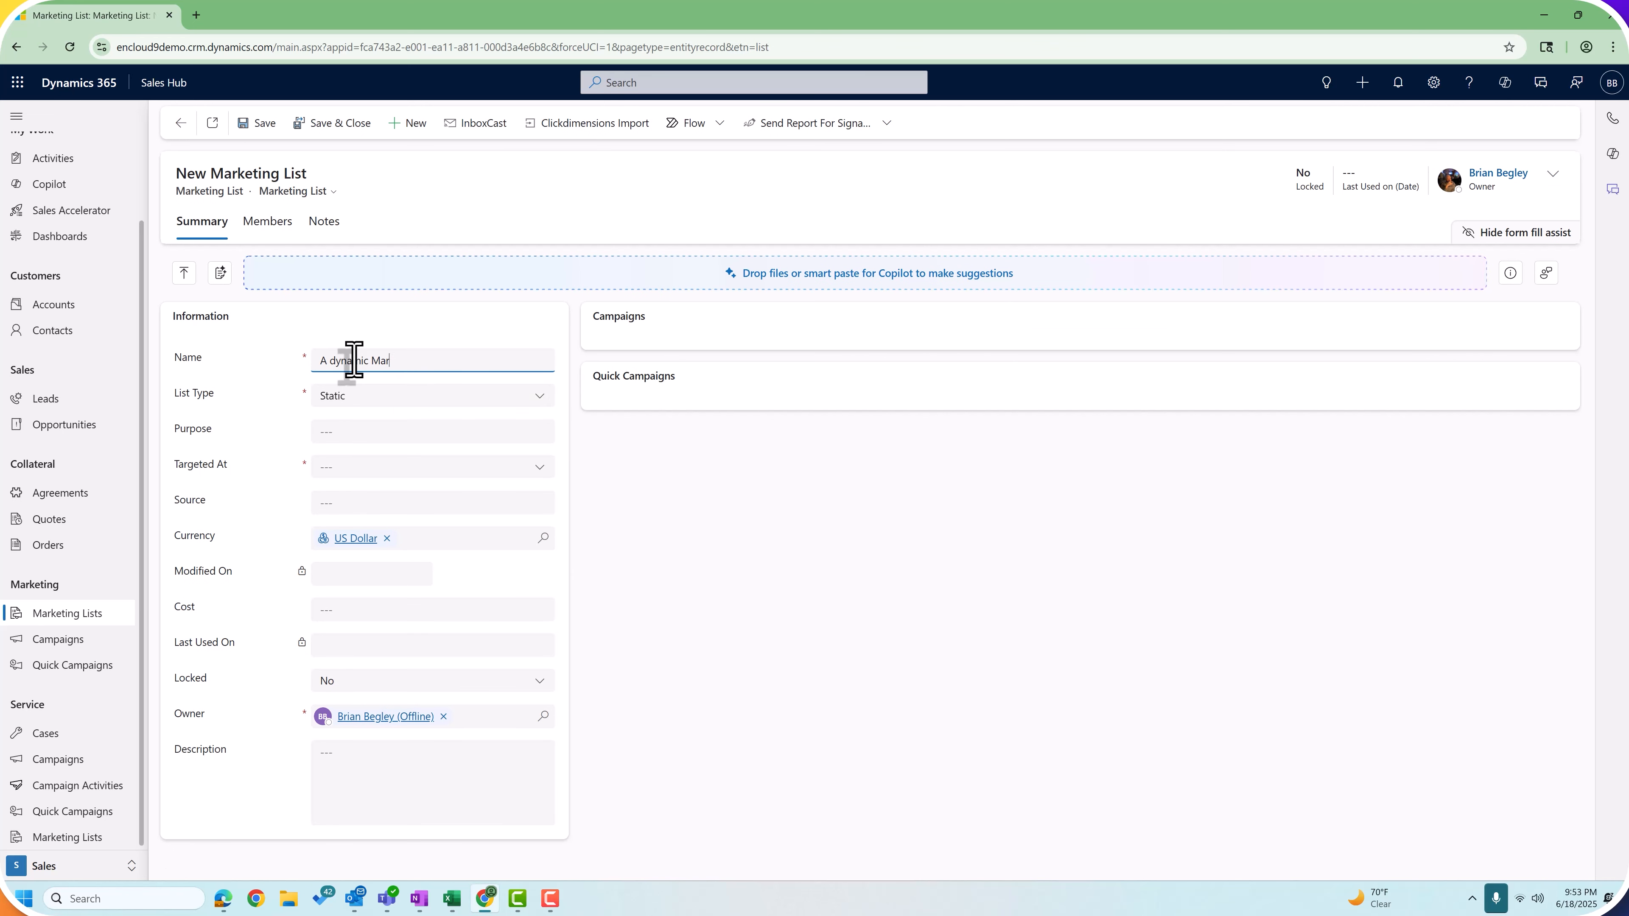
pyautogui.write('keting list')
pyautogui.click(344, 396)
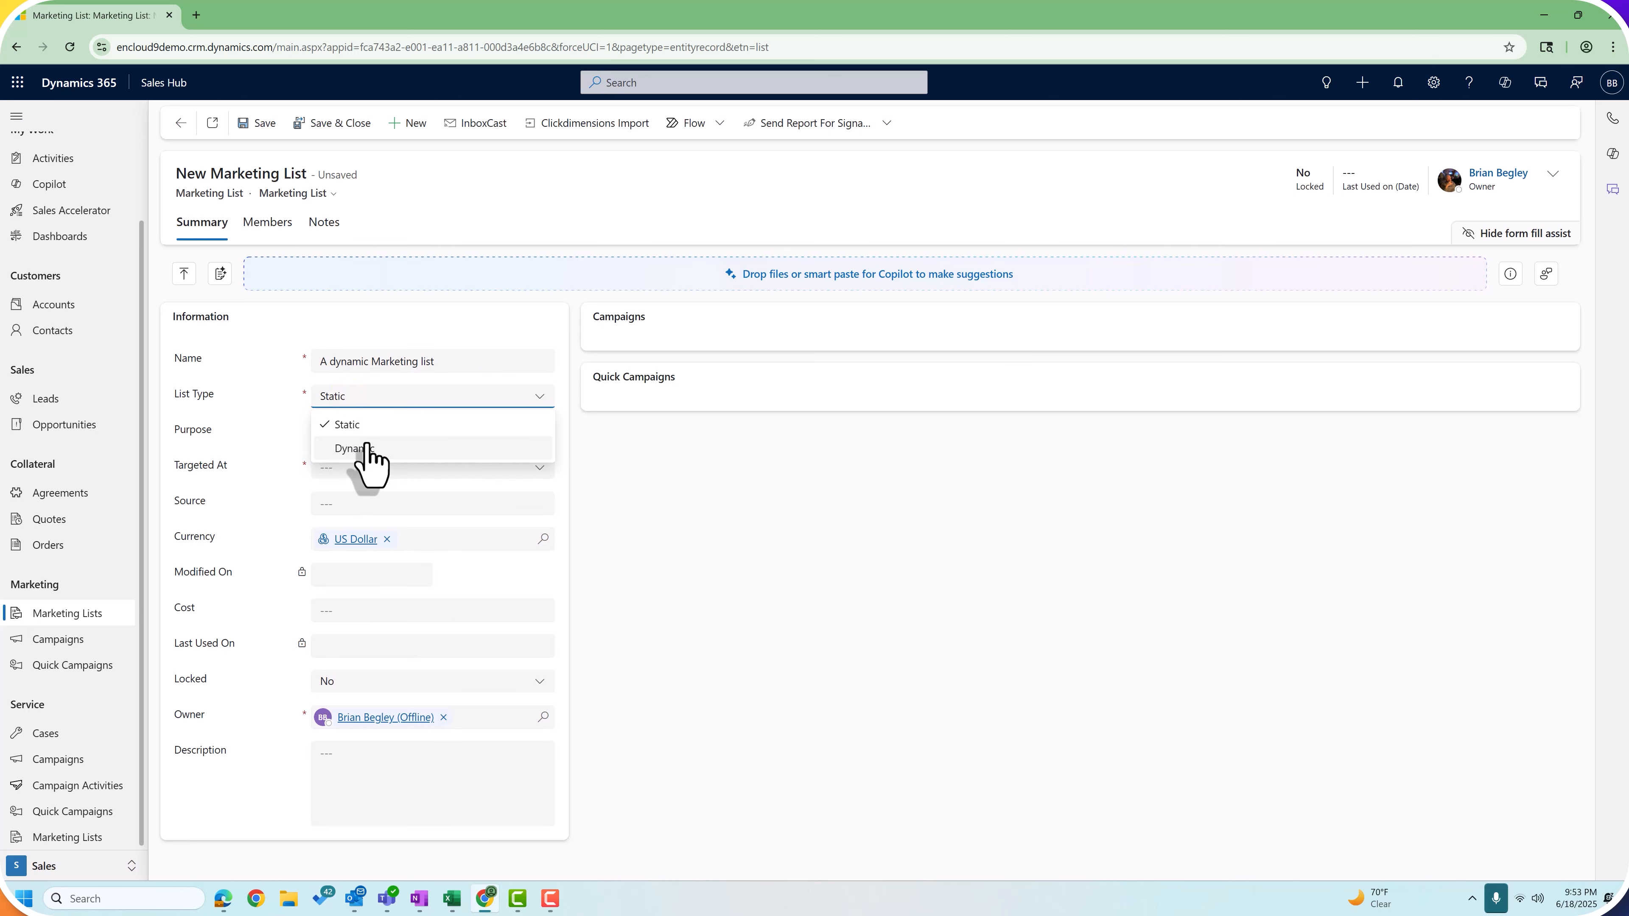
pyautogui.click(363, 448)
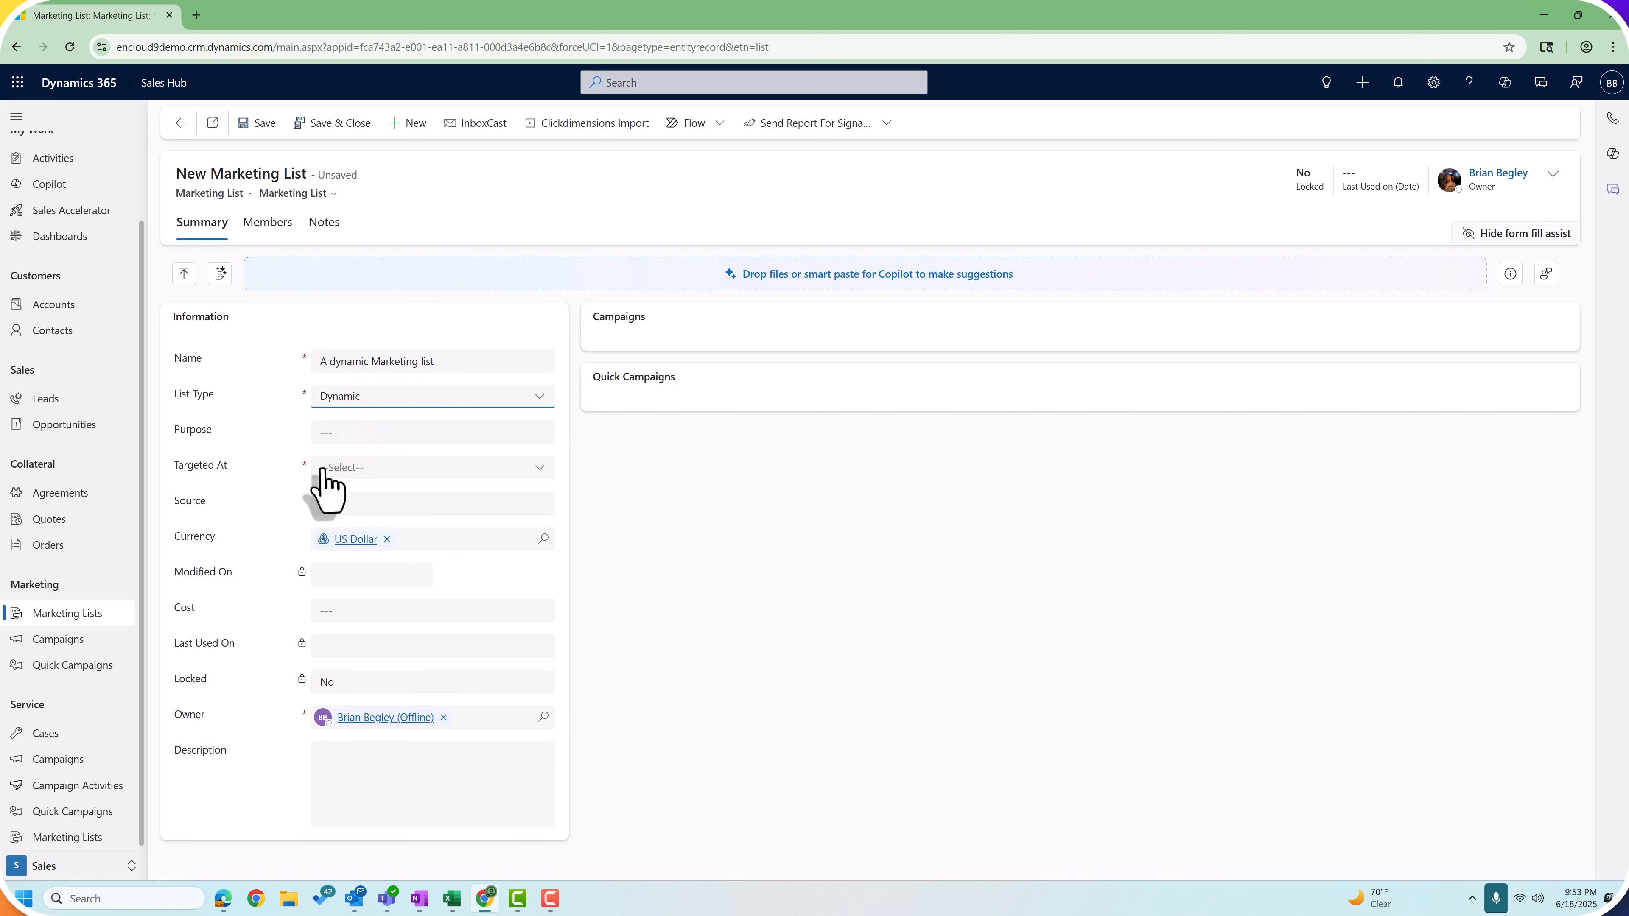
pyautogui.click(320, 466)
pyautogui.click(363, 543)
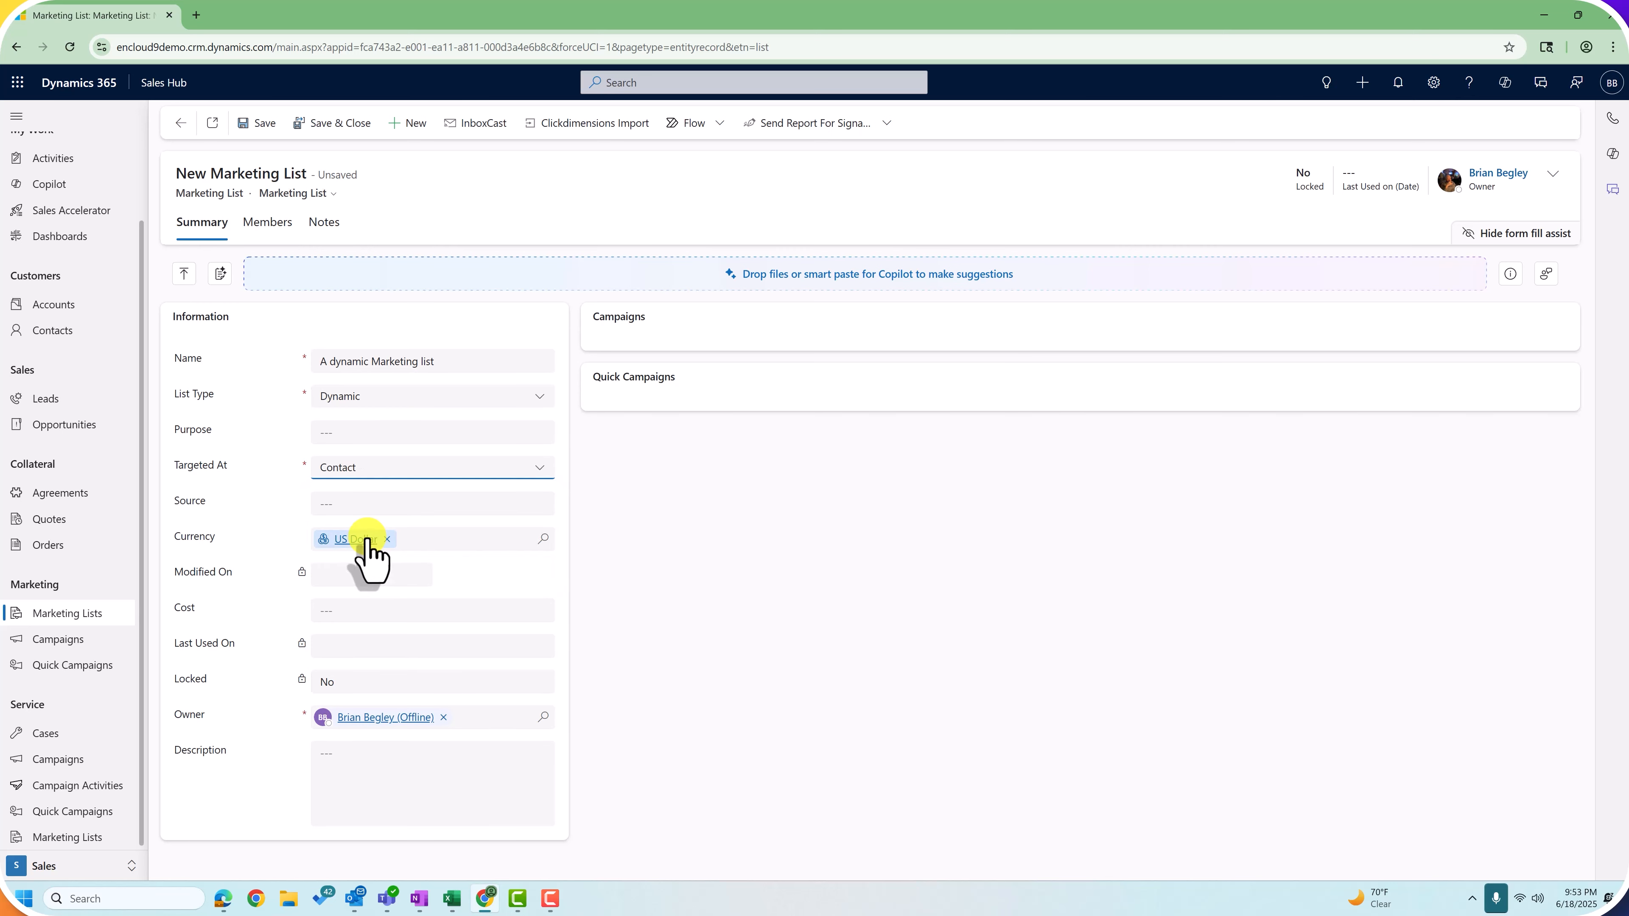
pyautogui.click(256, 124)
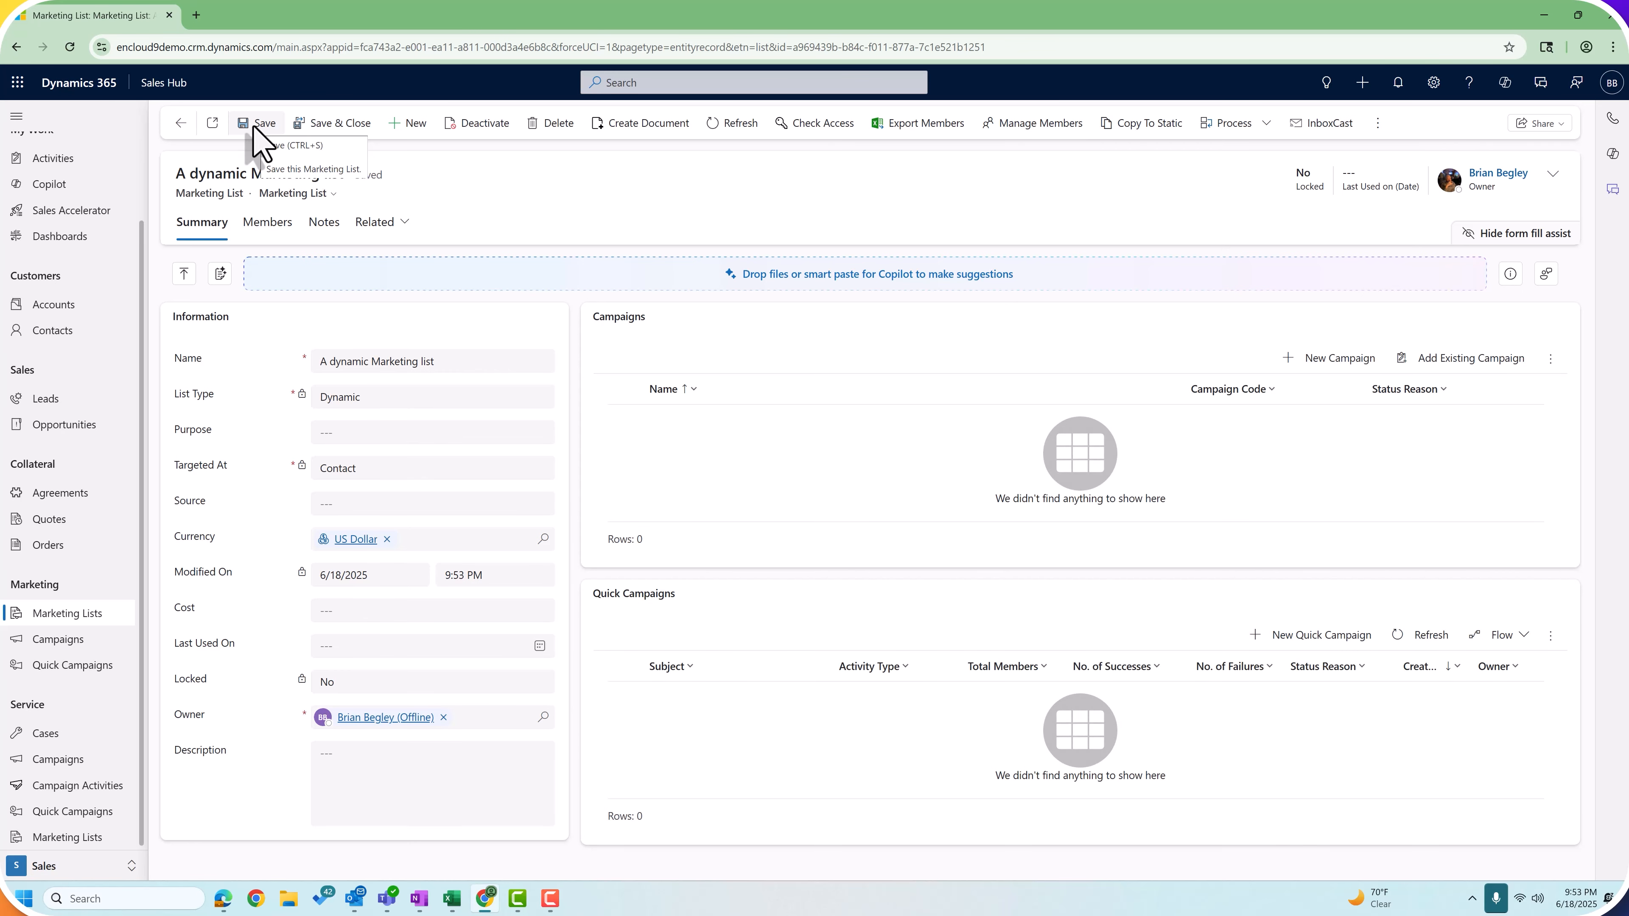
# Step: Build the member query from the Active Partner Contacts view and find its 105 matching contacts
pyautogui.click(265, 218)
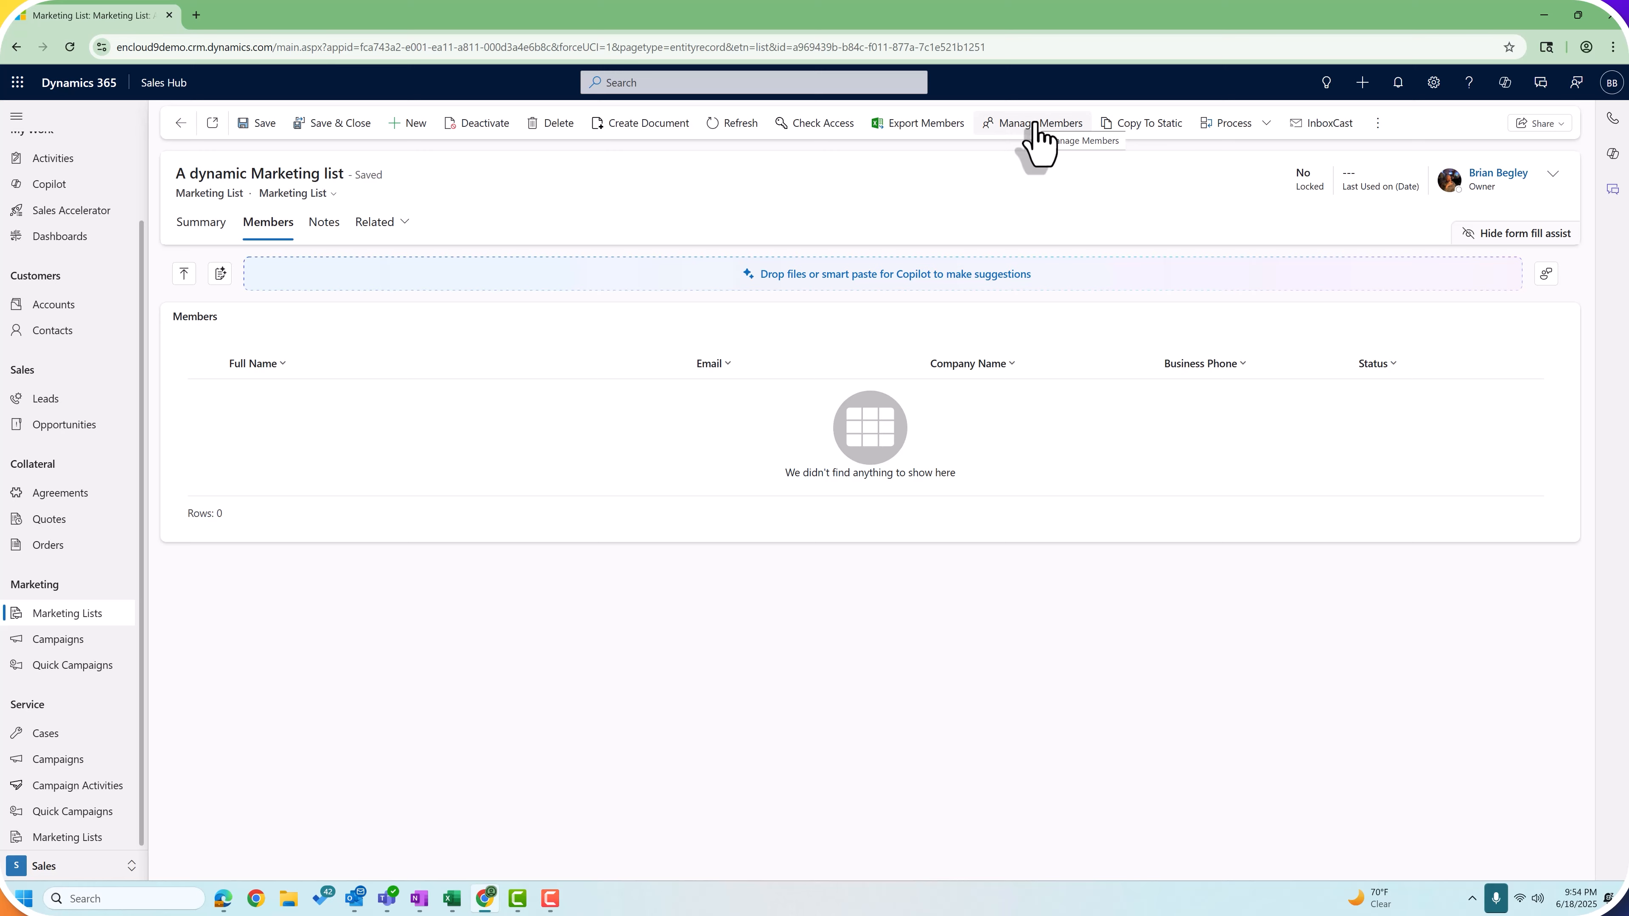
pyautogui.click(1036, 124)
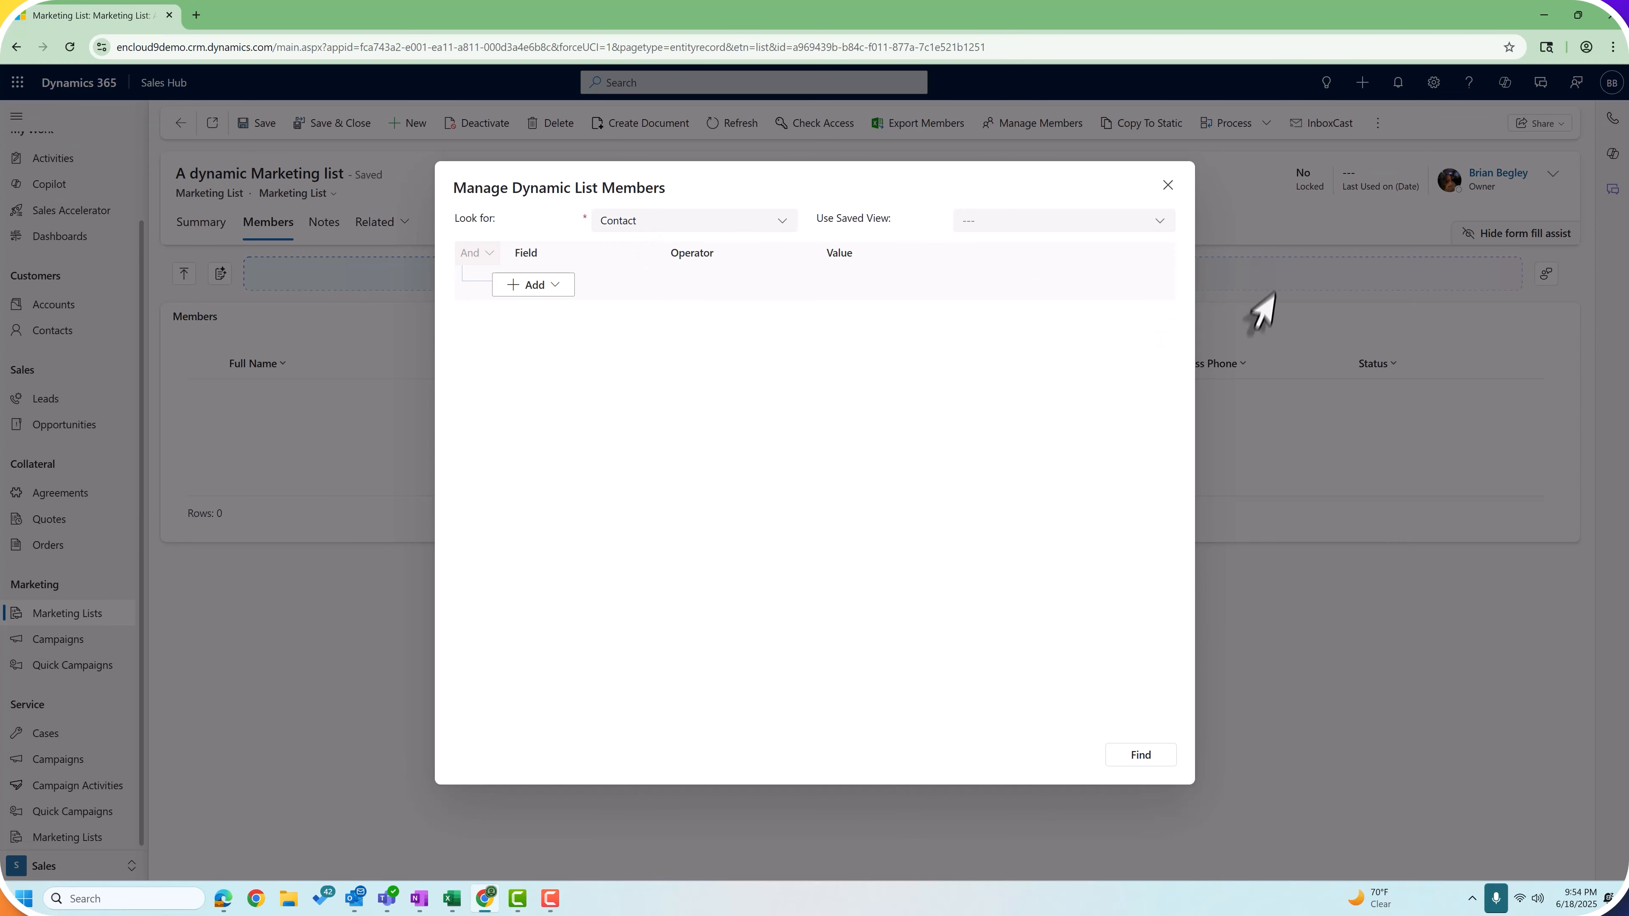
pyautogui.click(1158, 223)
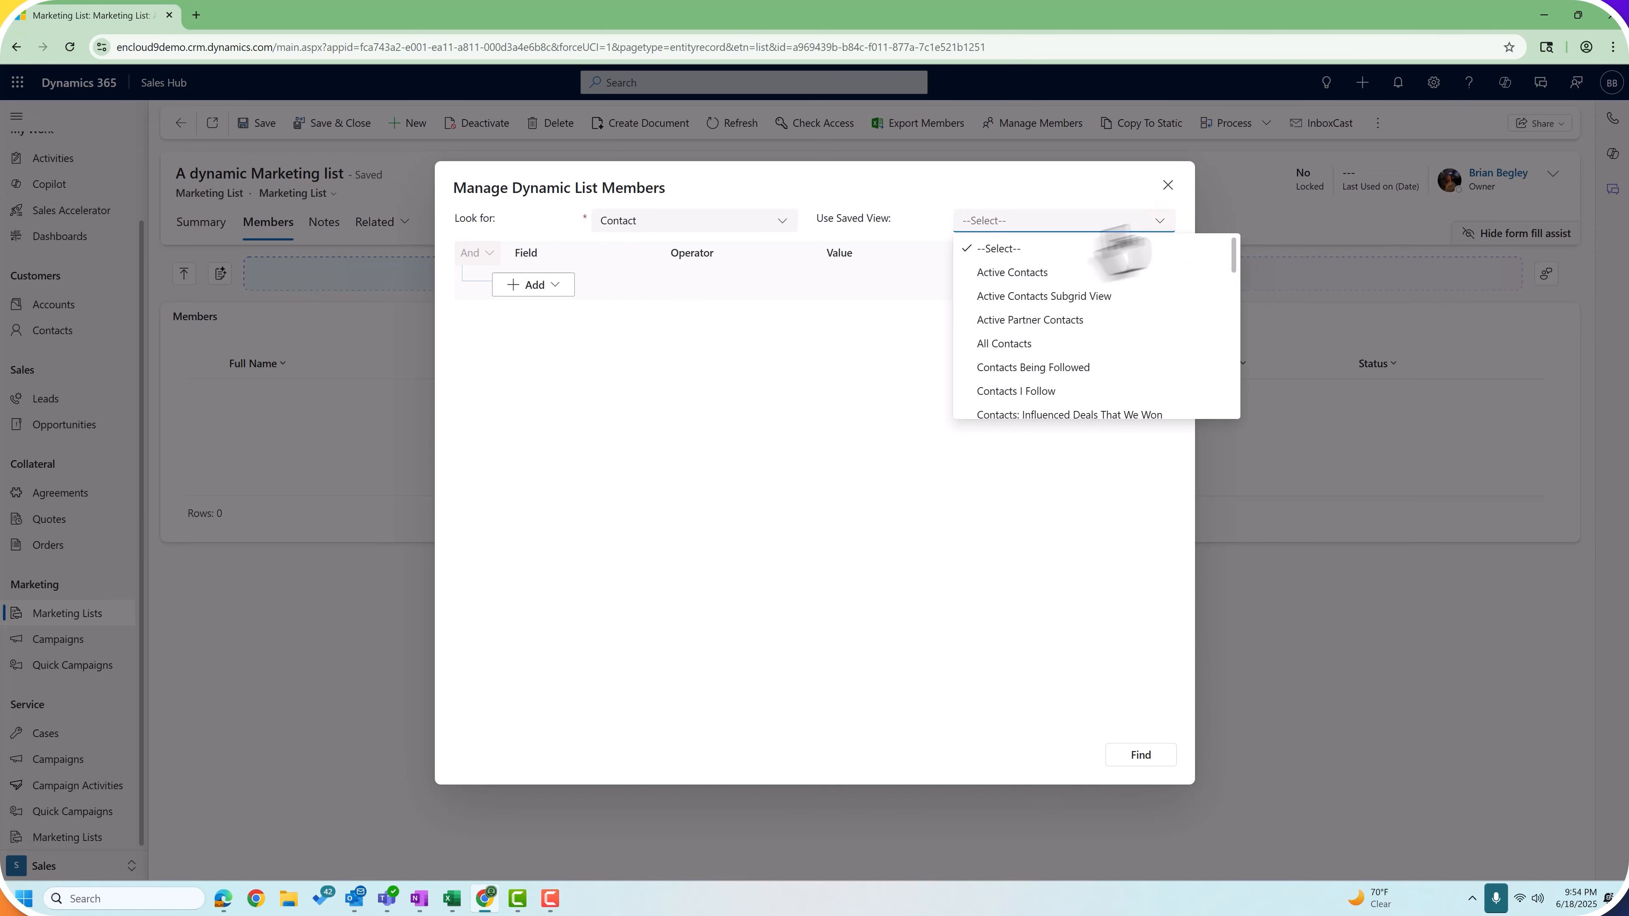
pyautogui.scroll(-3, 1083, 364)
pyautogui.scroll(3, 1052, 308)
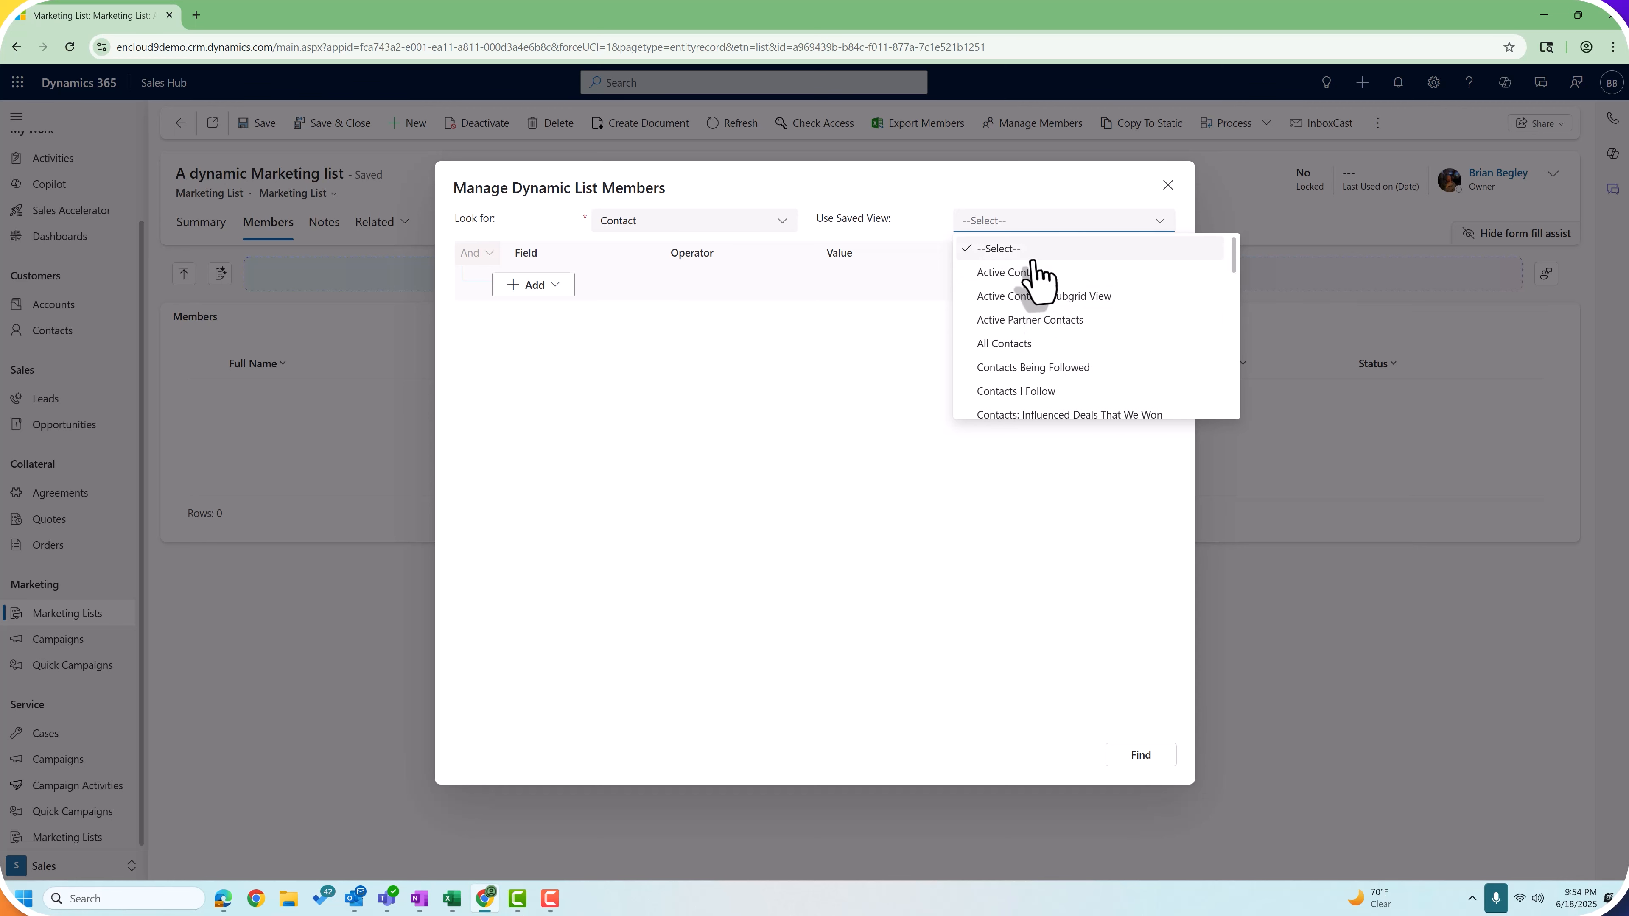
pyautogui.click(1083, 324)
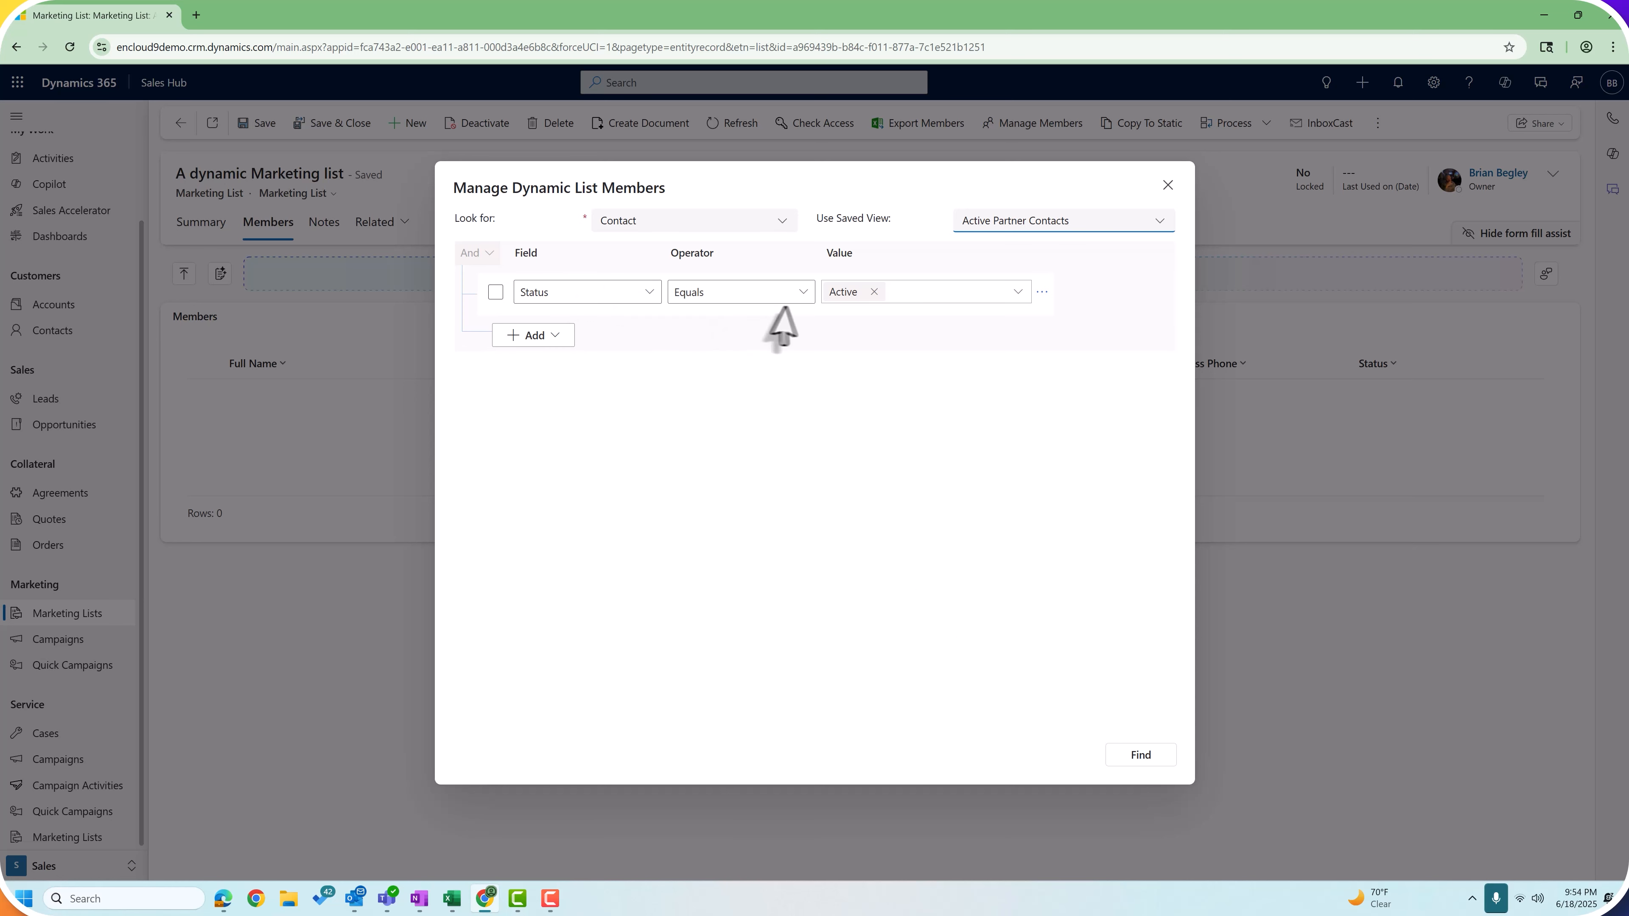
pyautogui.click(1140, 754)
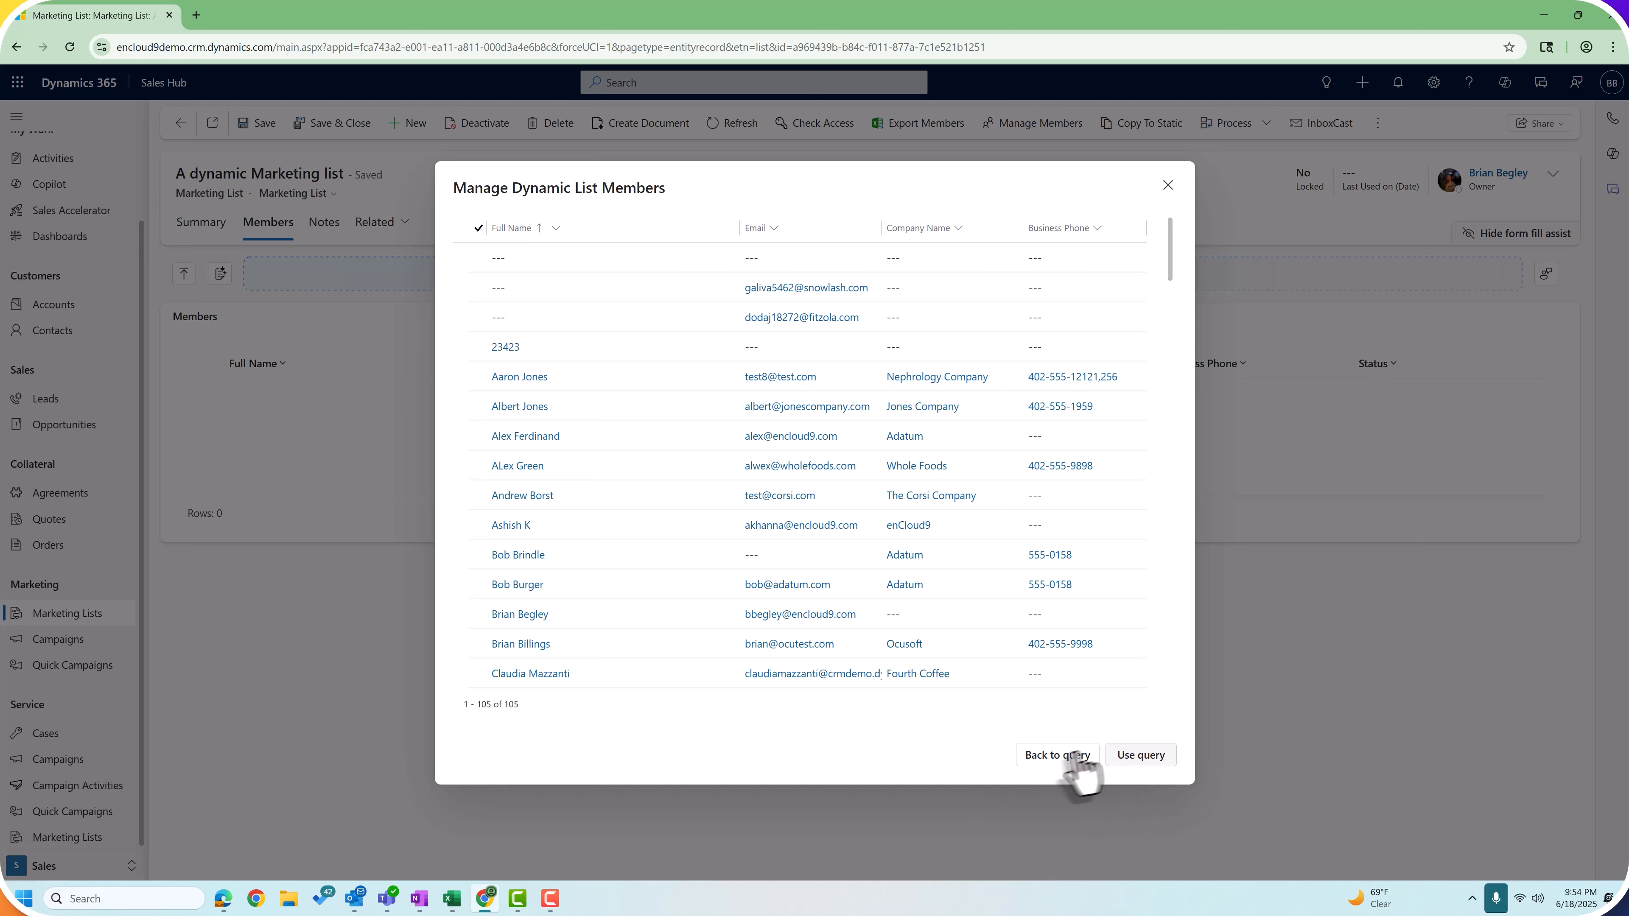
# Step: Add a query condition requiring that Email contains data
pyautogui.click(1052, 757)
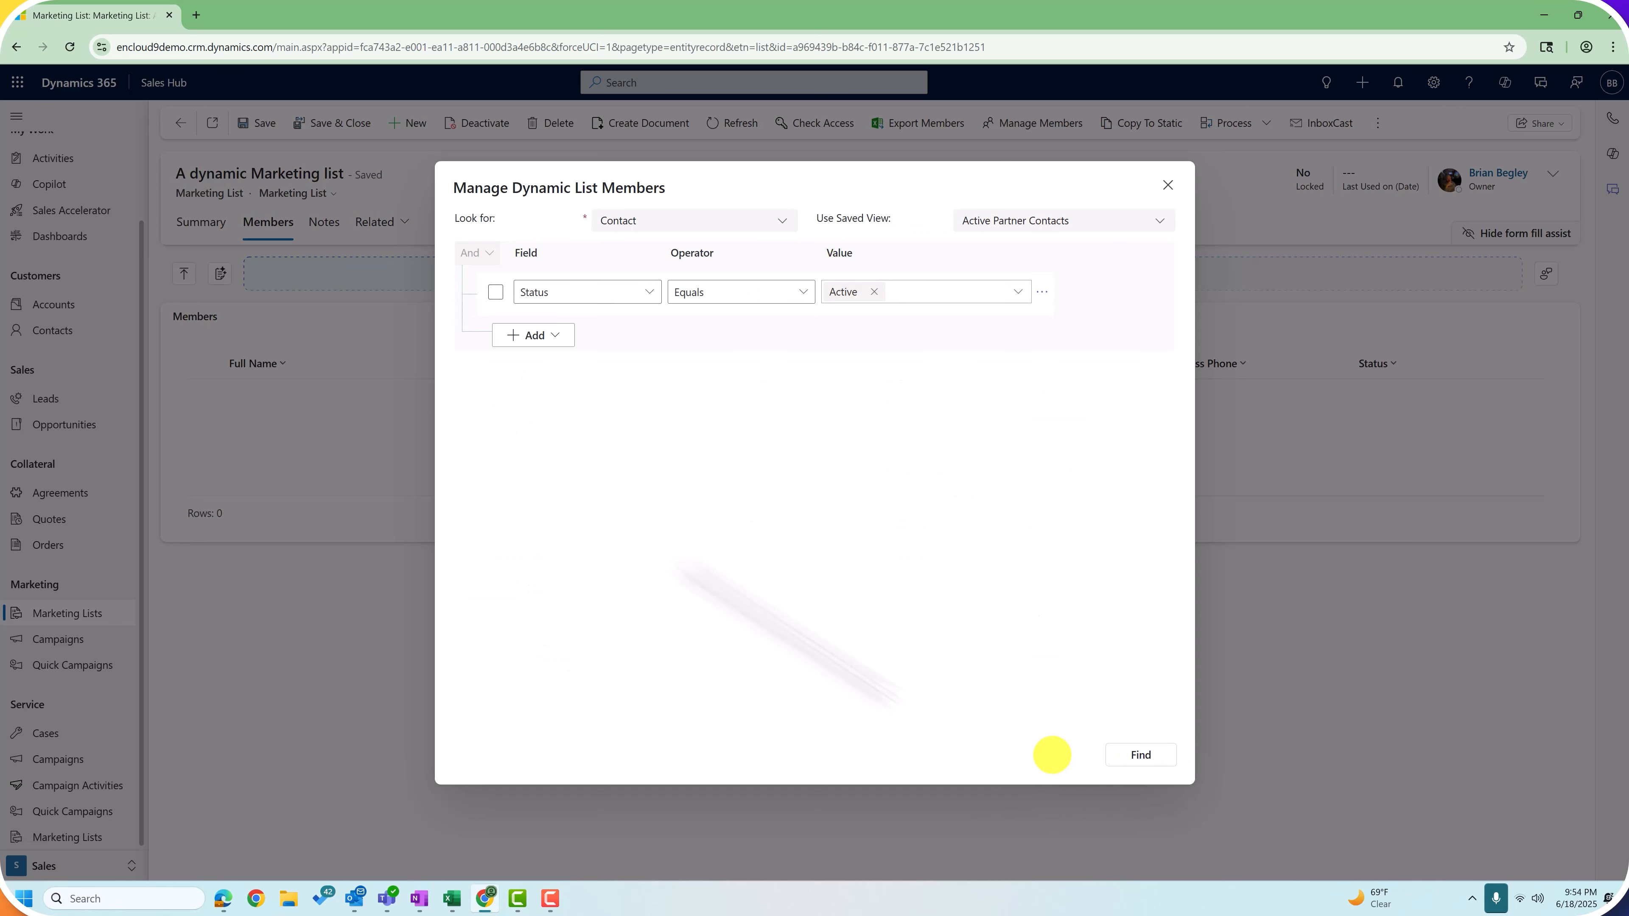
pyautogui.click(533, 335)
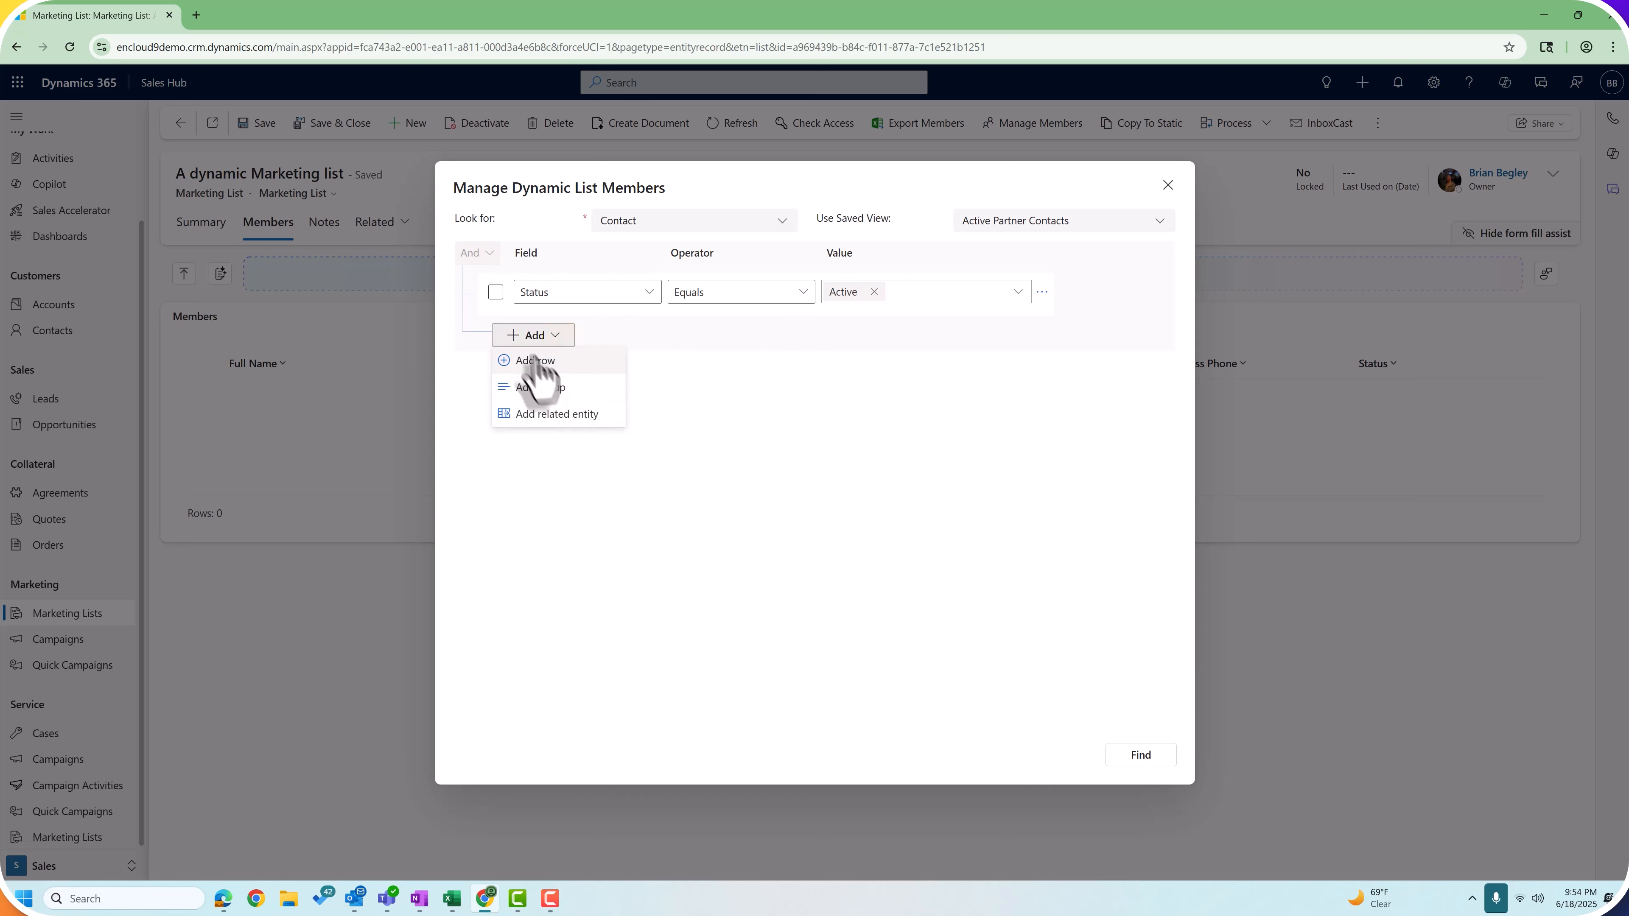
pyautogui.click(549, 364)
pyautogui.click(649, 342)
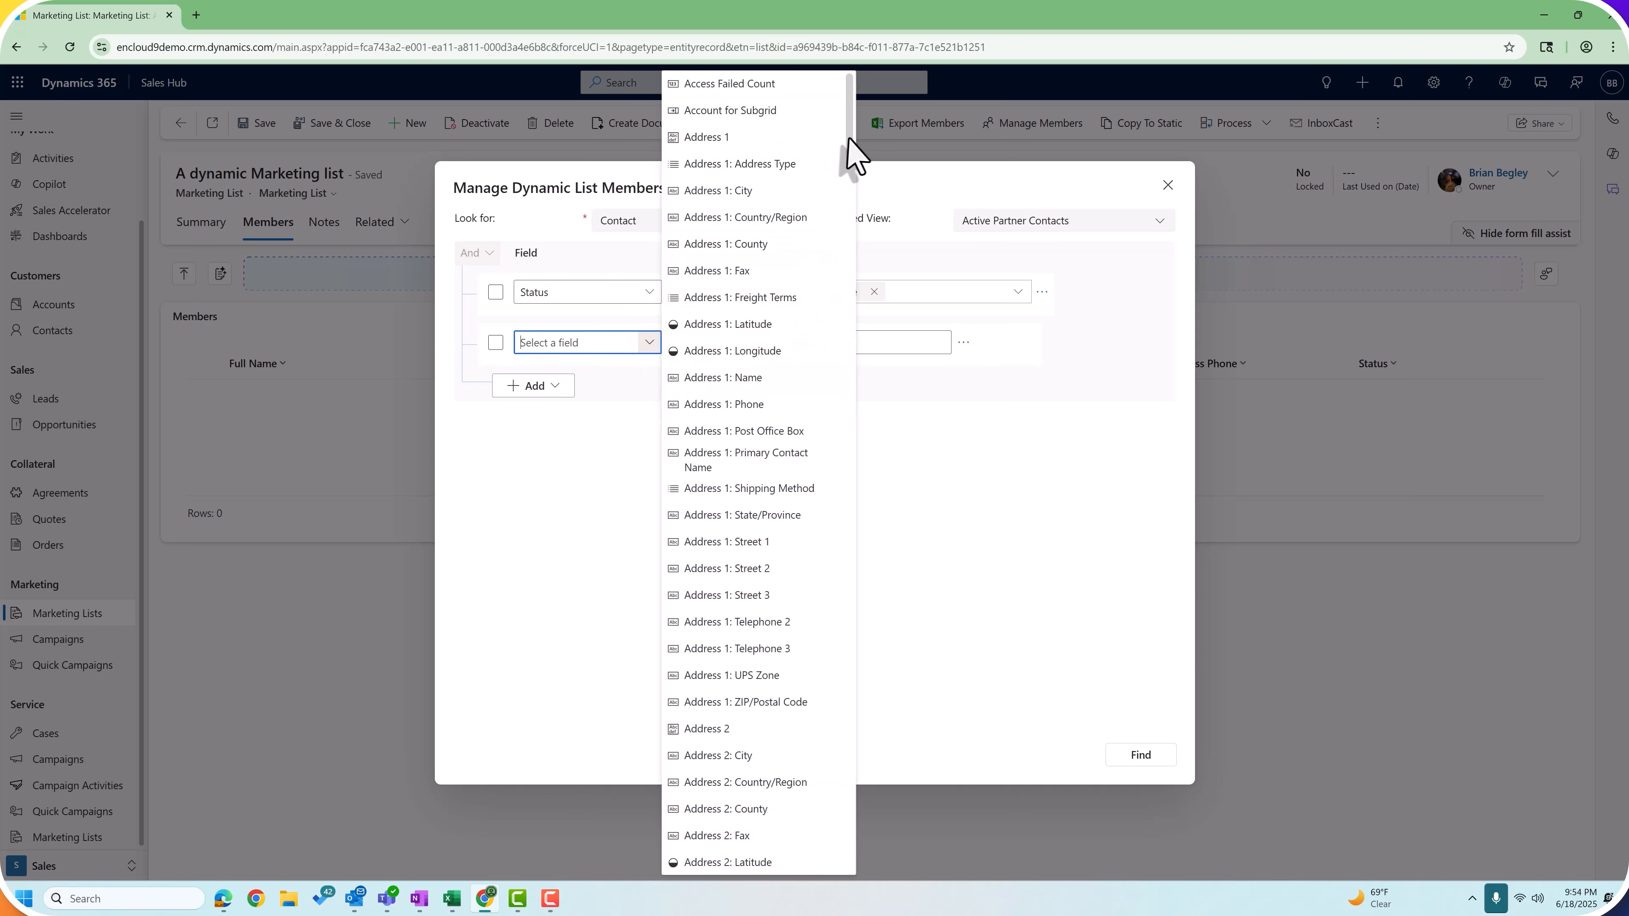
pyautogui.moveTo(849, 140); pyautogui.dragTo(706, 488)
pyautogui.click(699, 478)
pyautogui.click(738, 342)
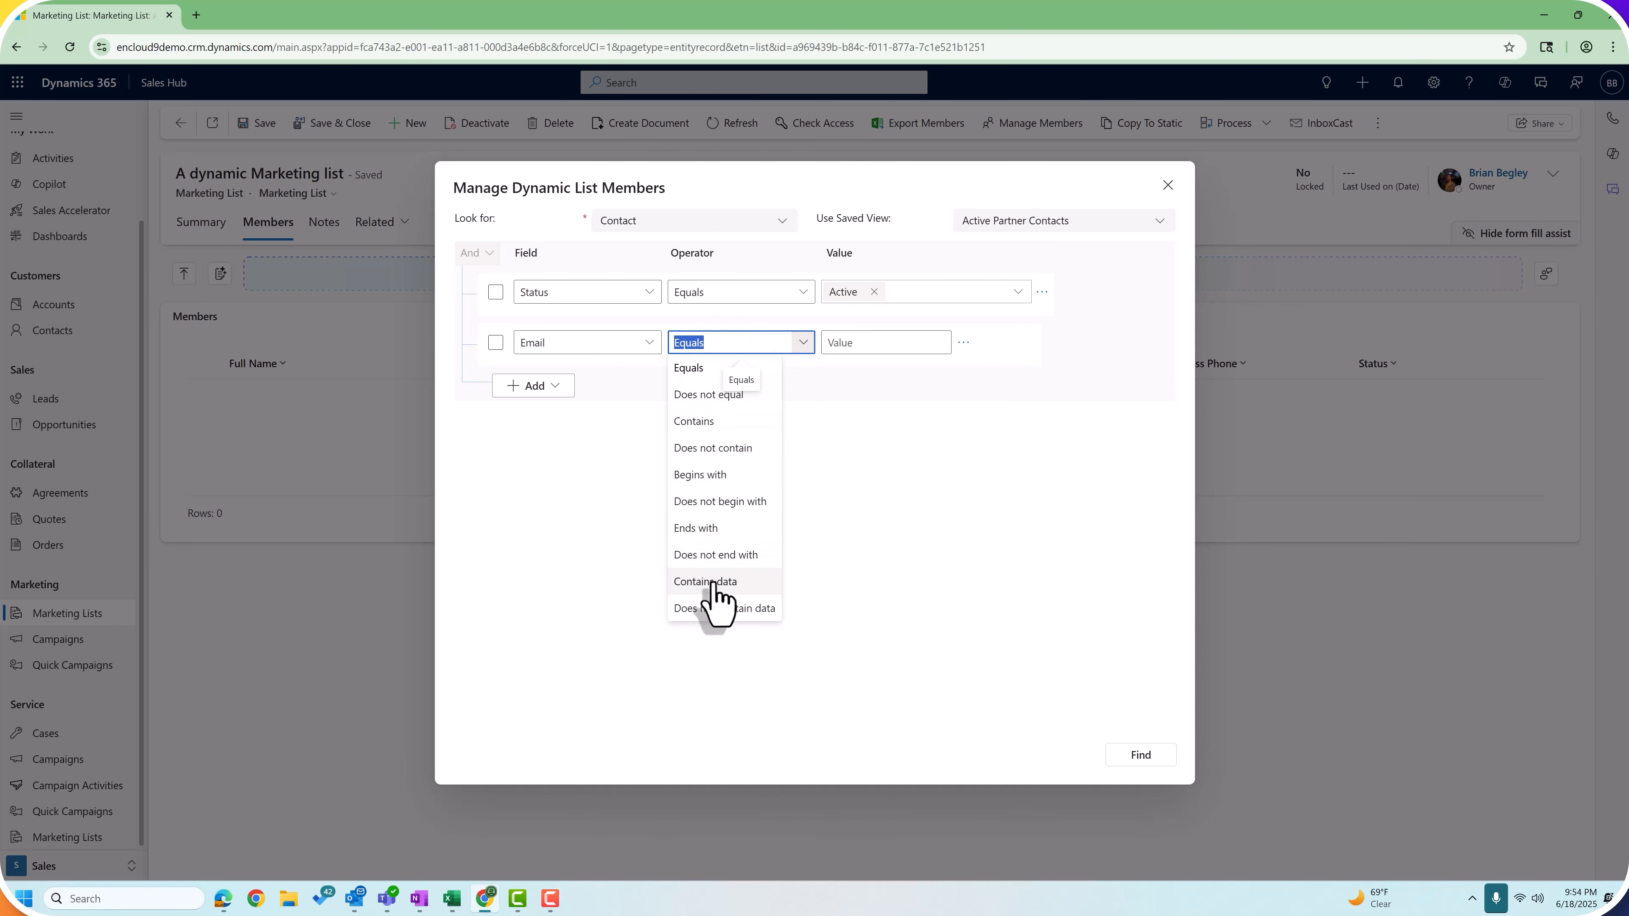
pyautogui.click(702, 575)
# Step: Run the refined query and apply it as the list's 74 members
pyautogui.click(1142, 755)
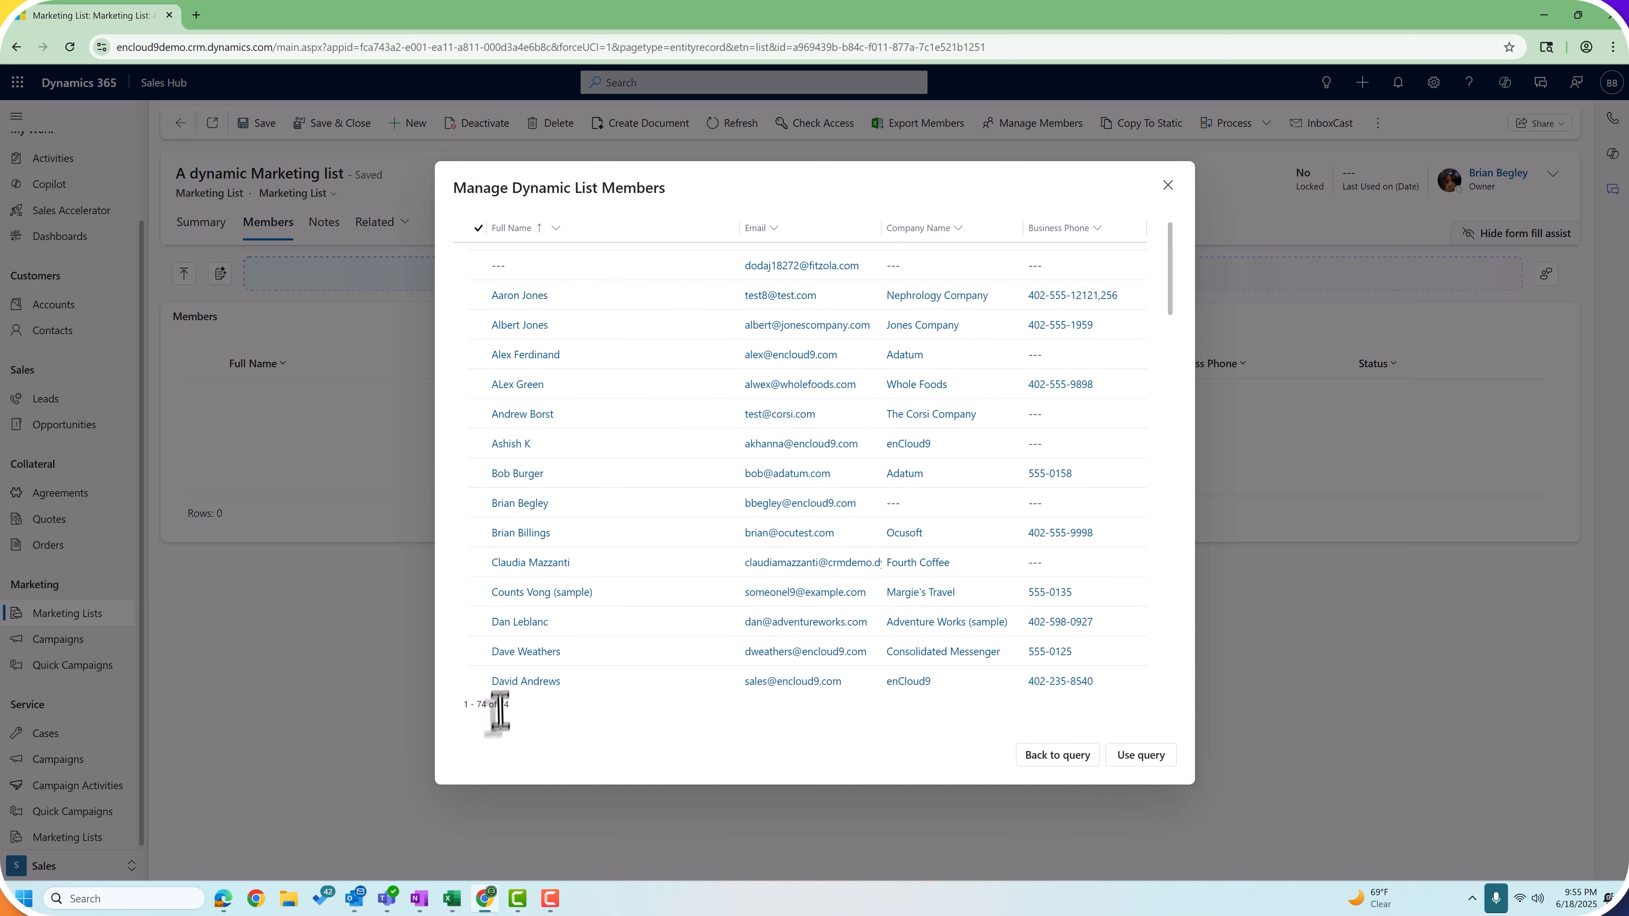
pyautogui.scroll(1, 542, 683)
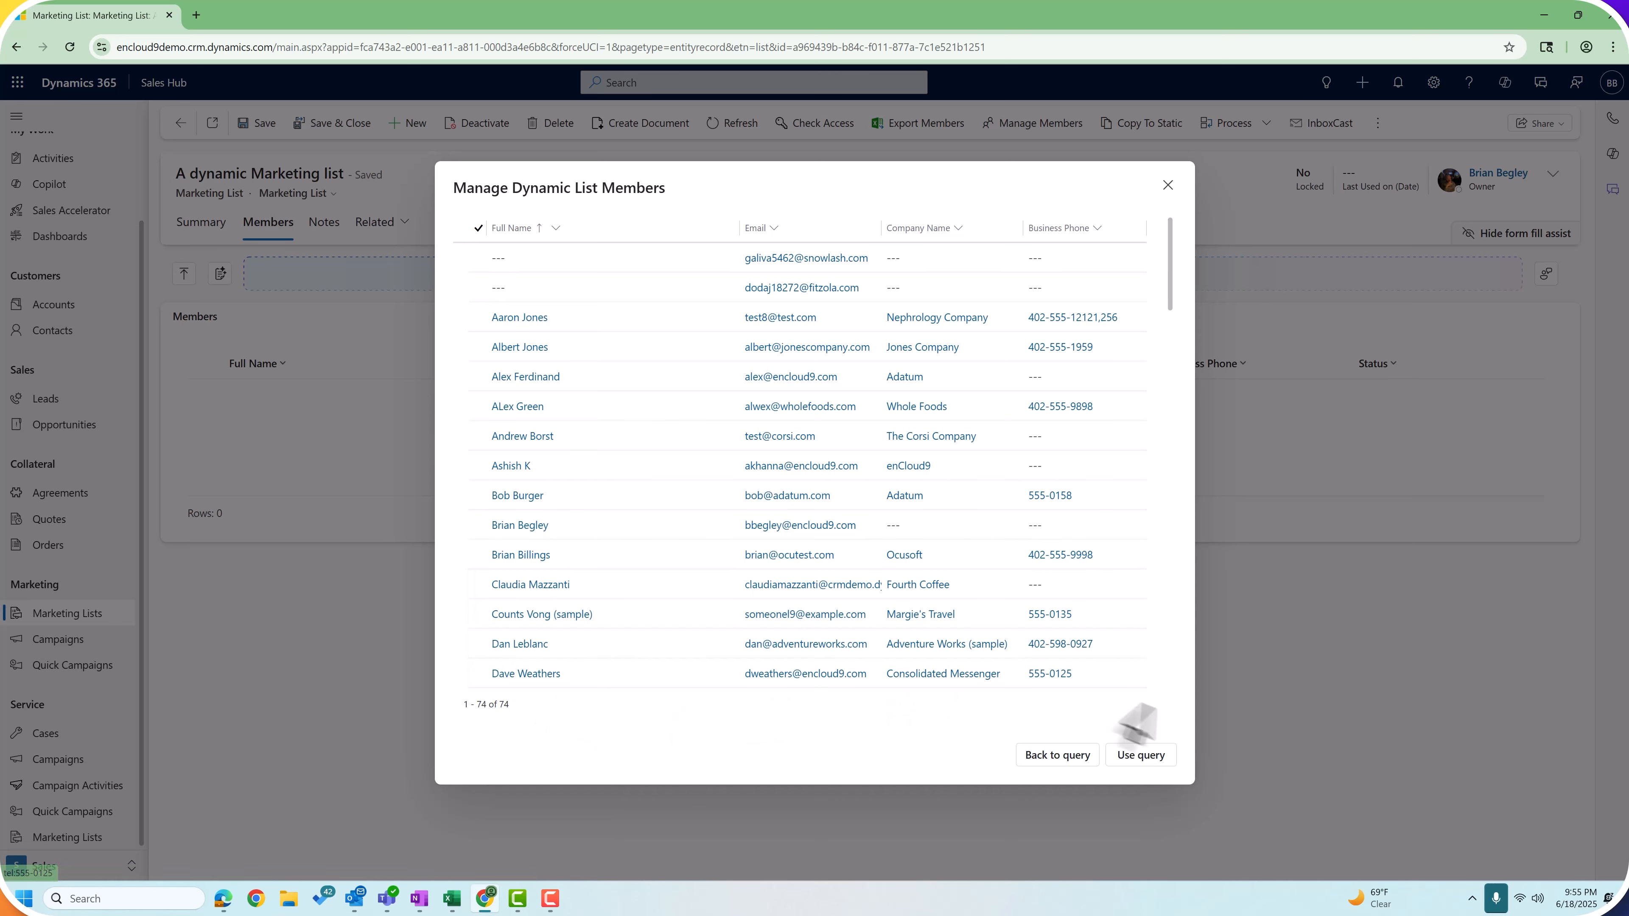
pyautogui.click(1139, 759)
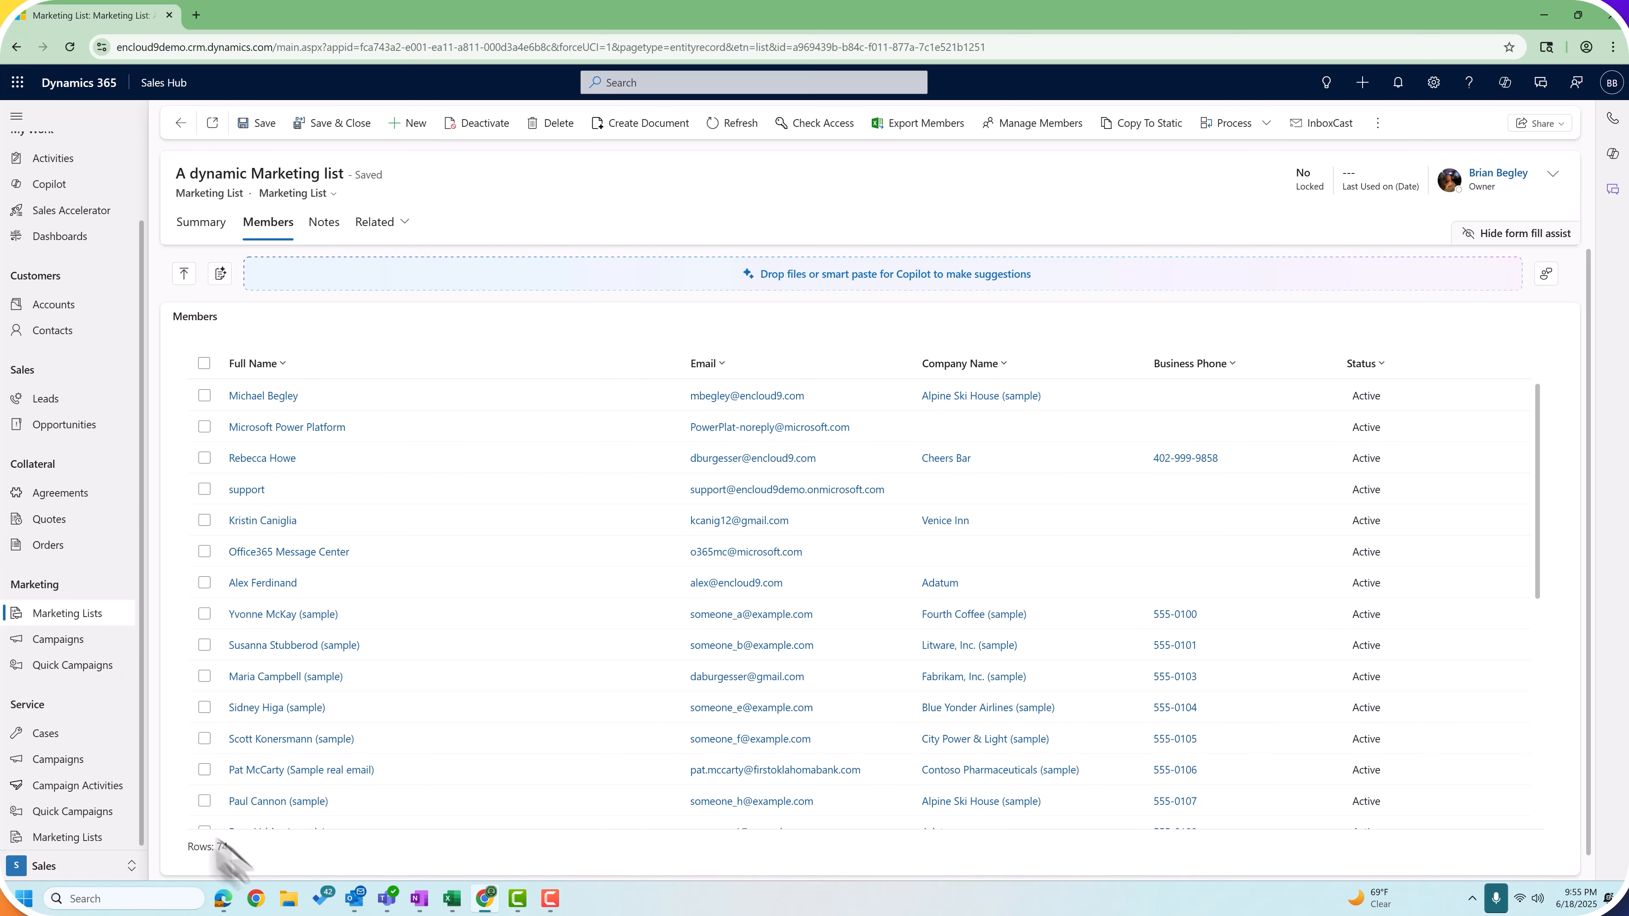
# Step: Sort the Contacts view by Email from A to Z
pyautogui.click(51, 330)
pyautogui.click(1259, 202)
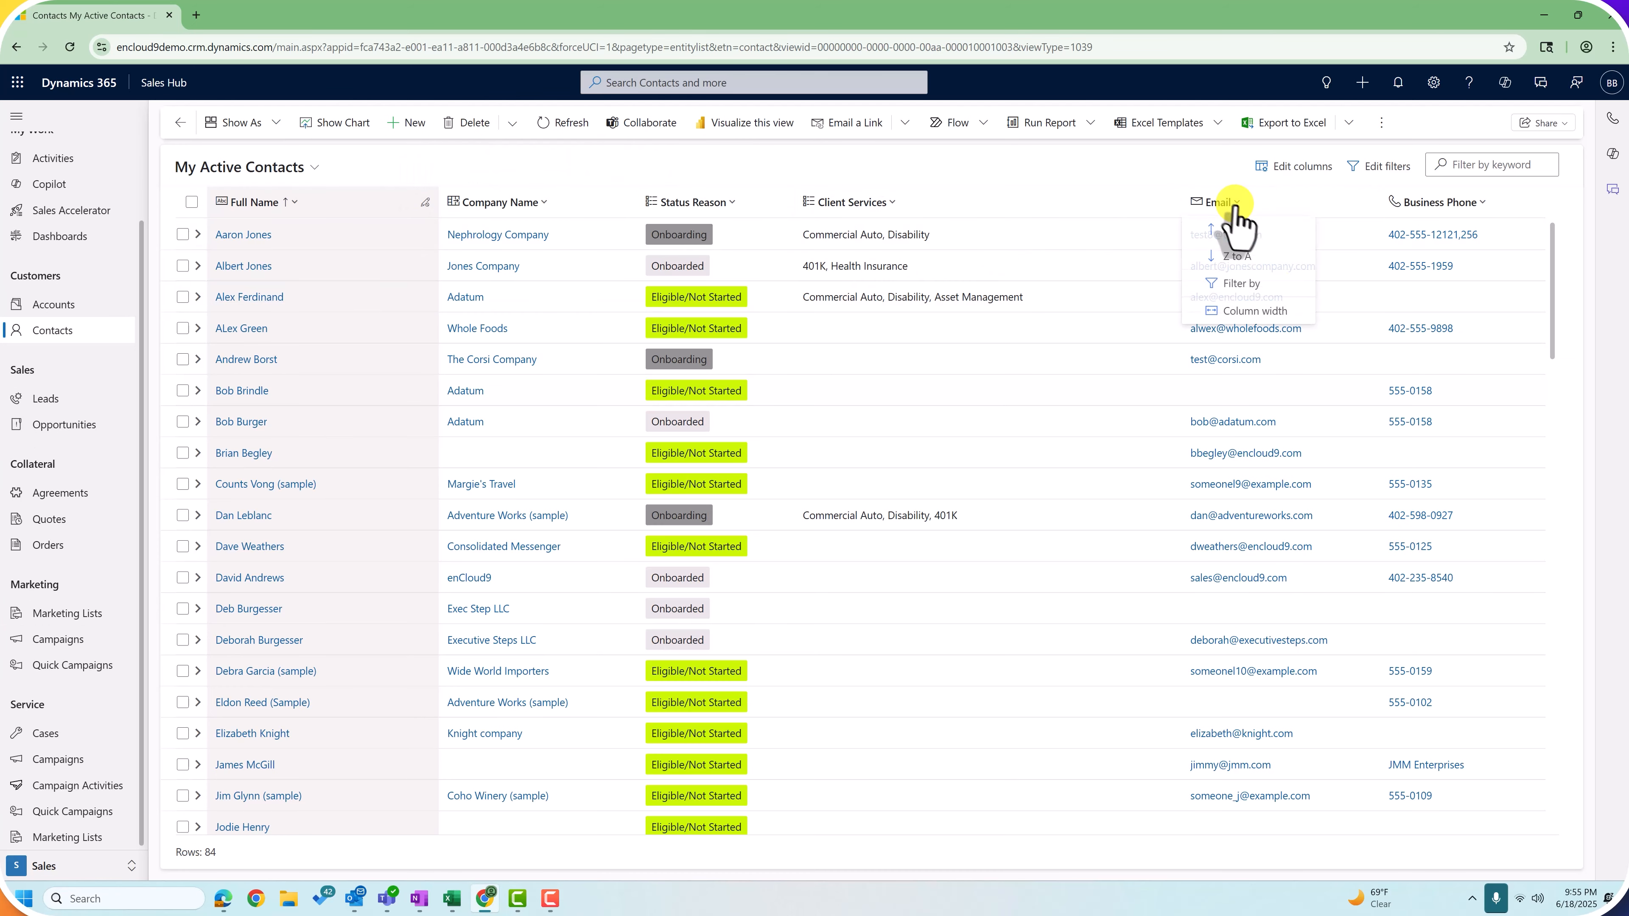
pyautogui.click(1249, 235)
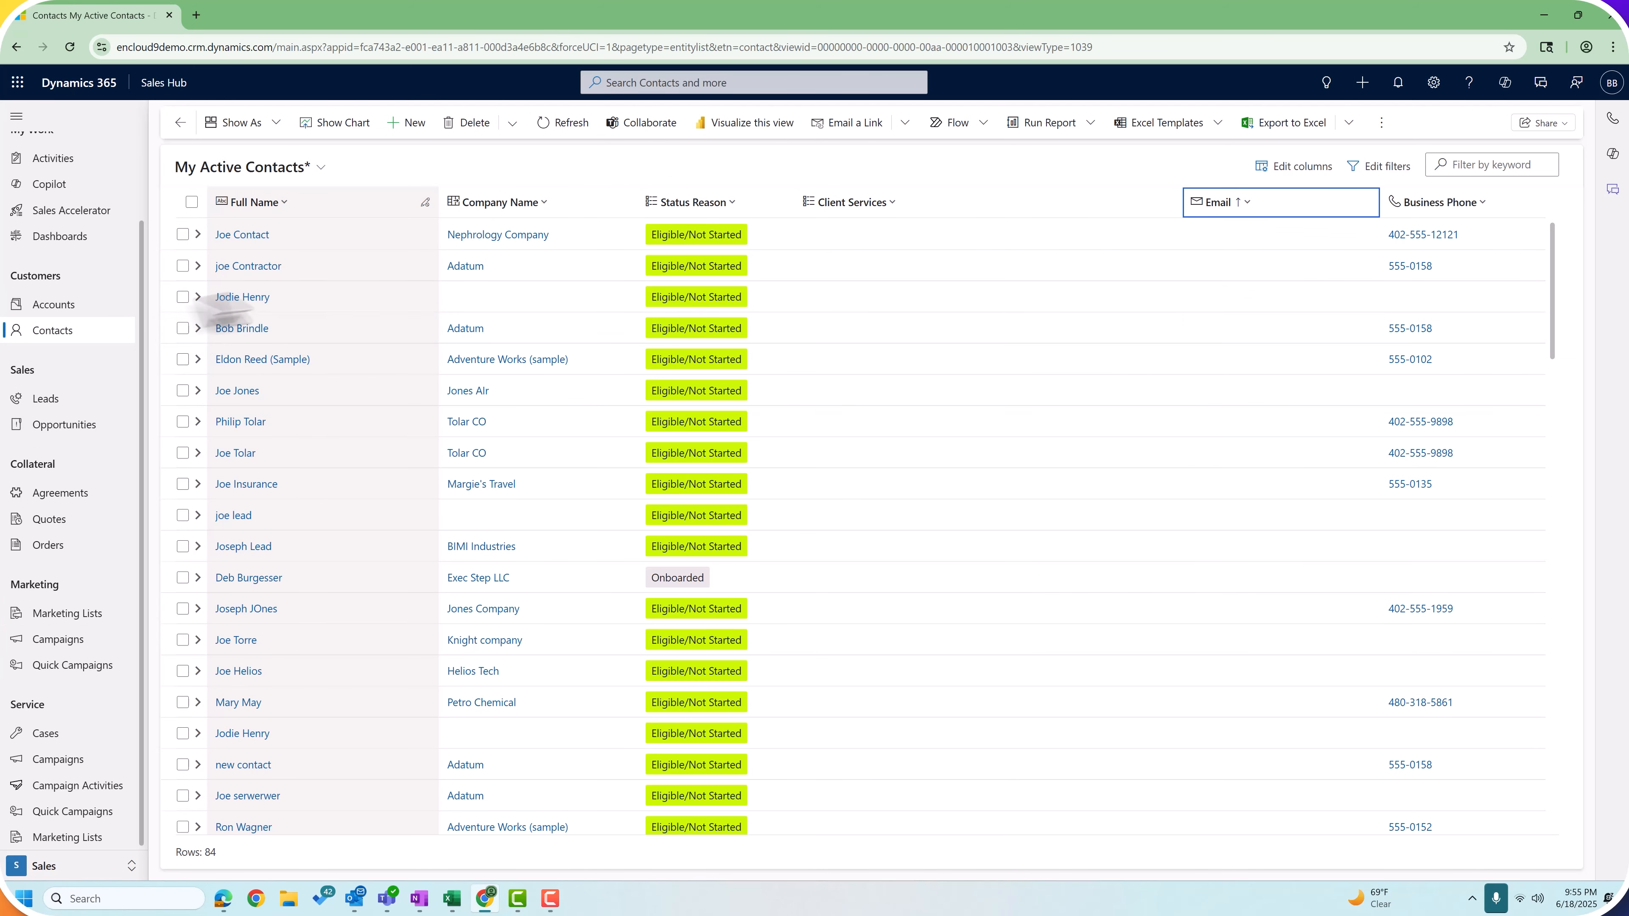
# Step: Enter an email address for the contact lacking one, then save and close it
pyautogui.click(242, 329)
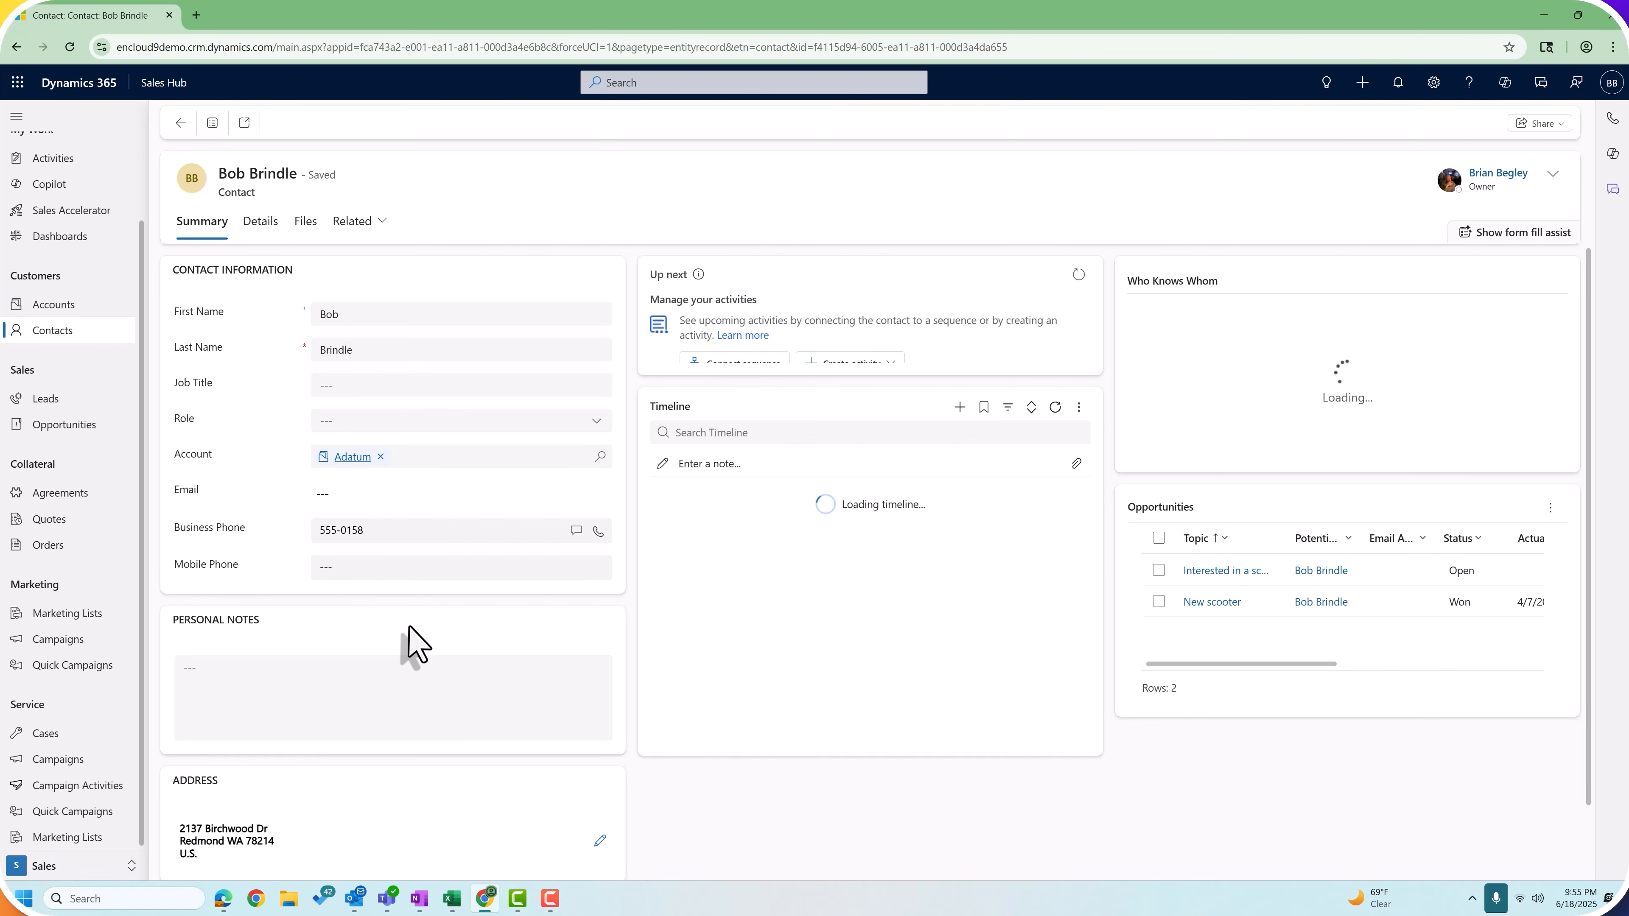
pyautogui.click(338, 488)
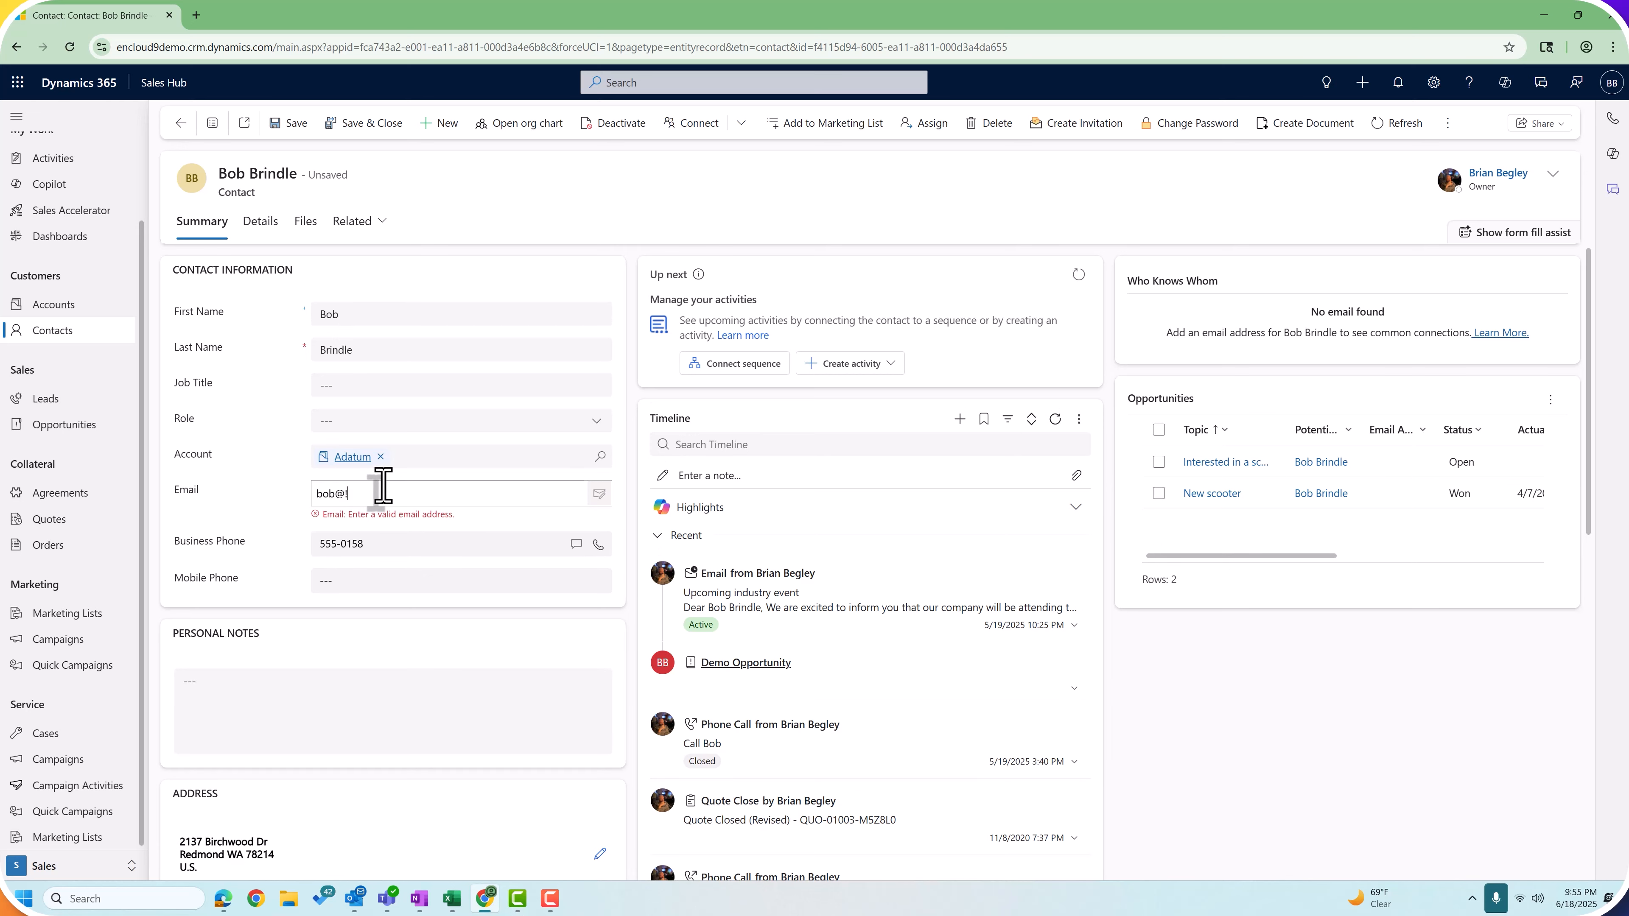
pyautogui.click(358, 123)
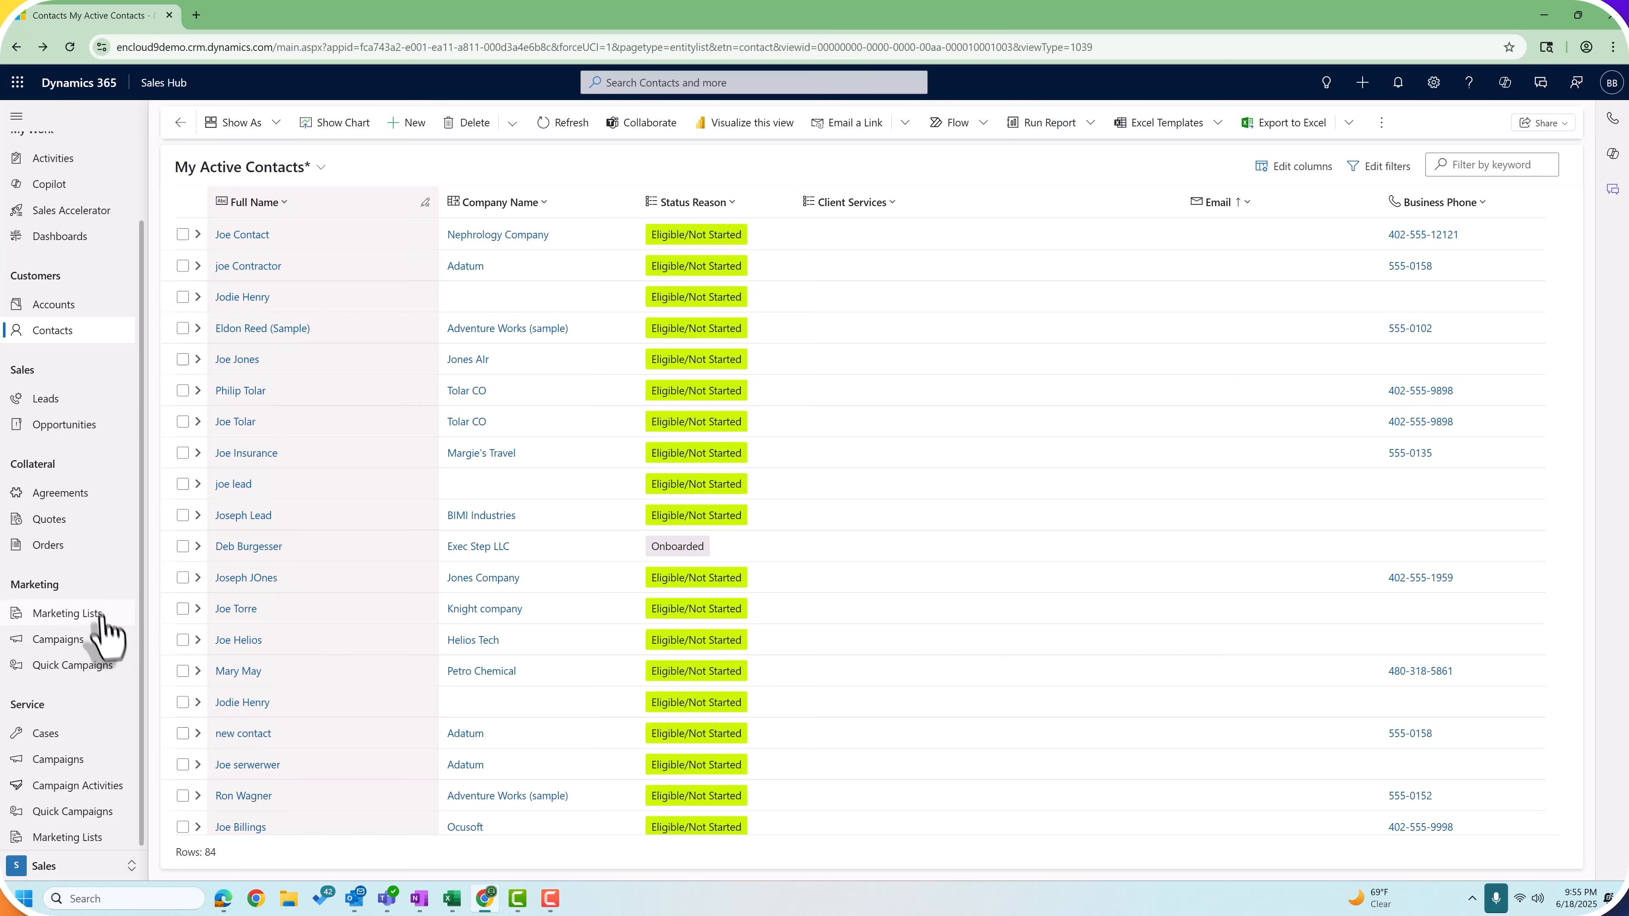
# Step: Reopen 'A dynamic Marketing list', confirm its 75 members, and return to Summary
pyautogui.click(101, 617)
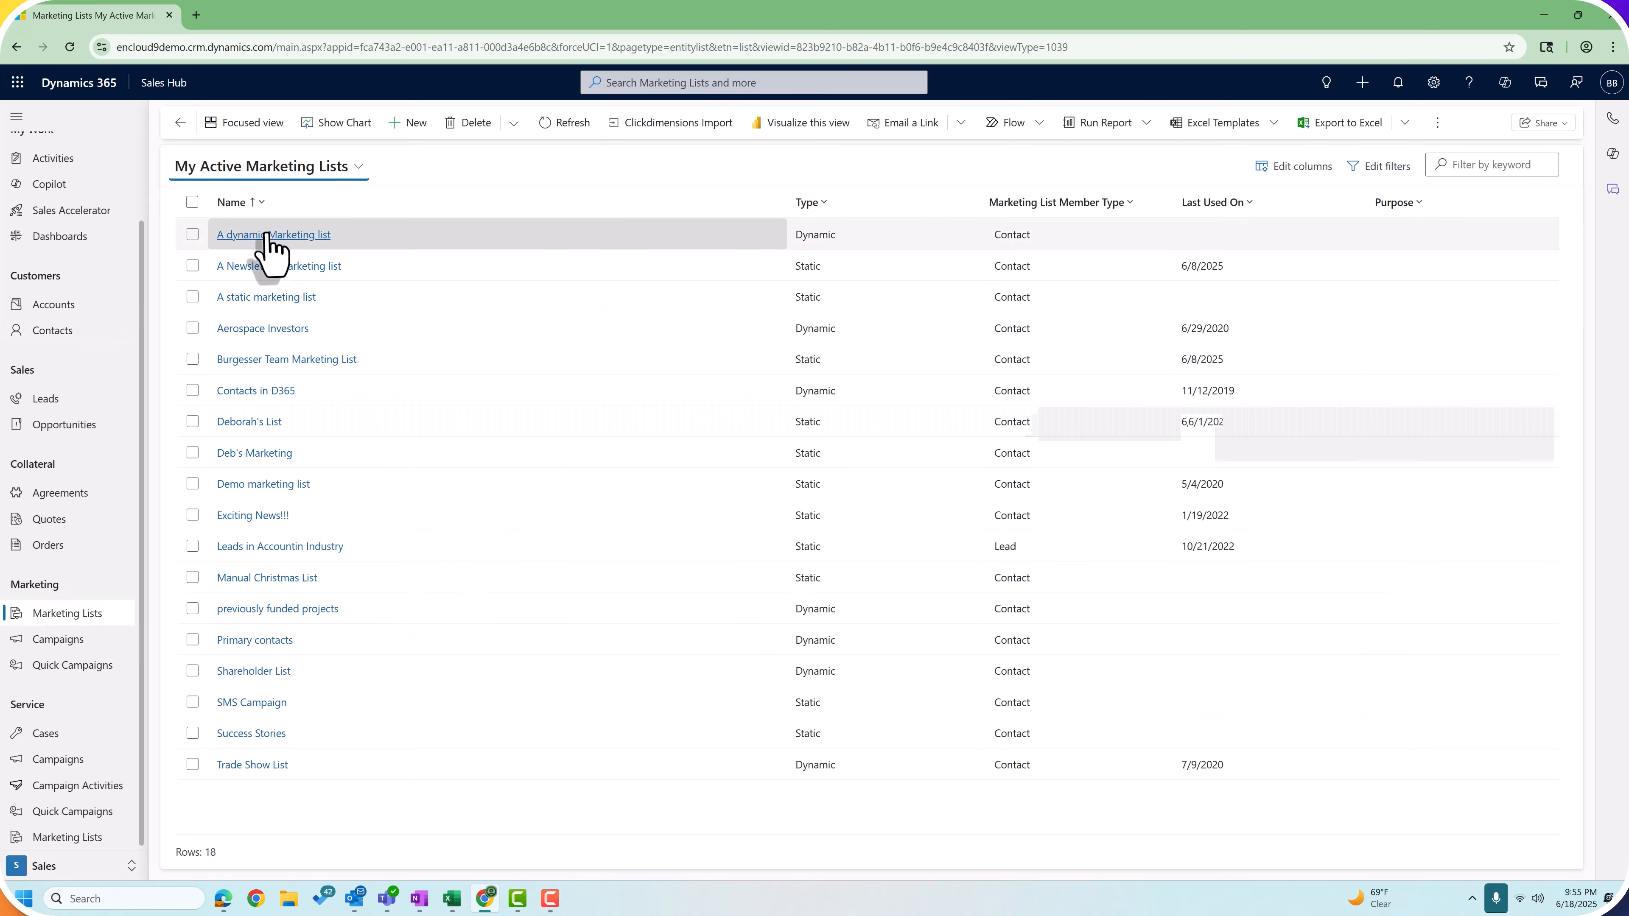
pyautogui.click(267, 235)
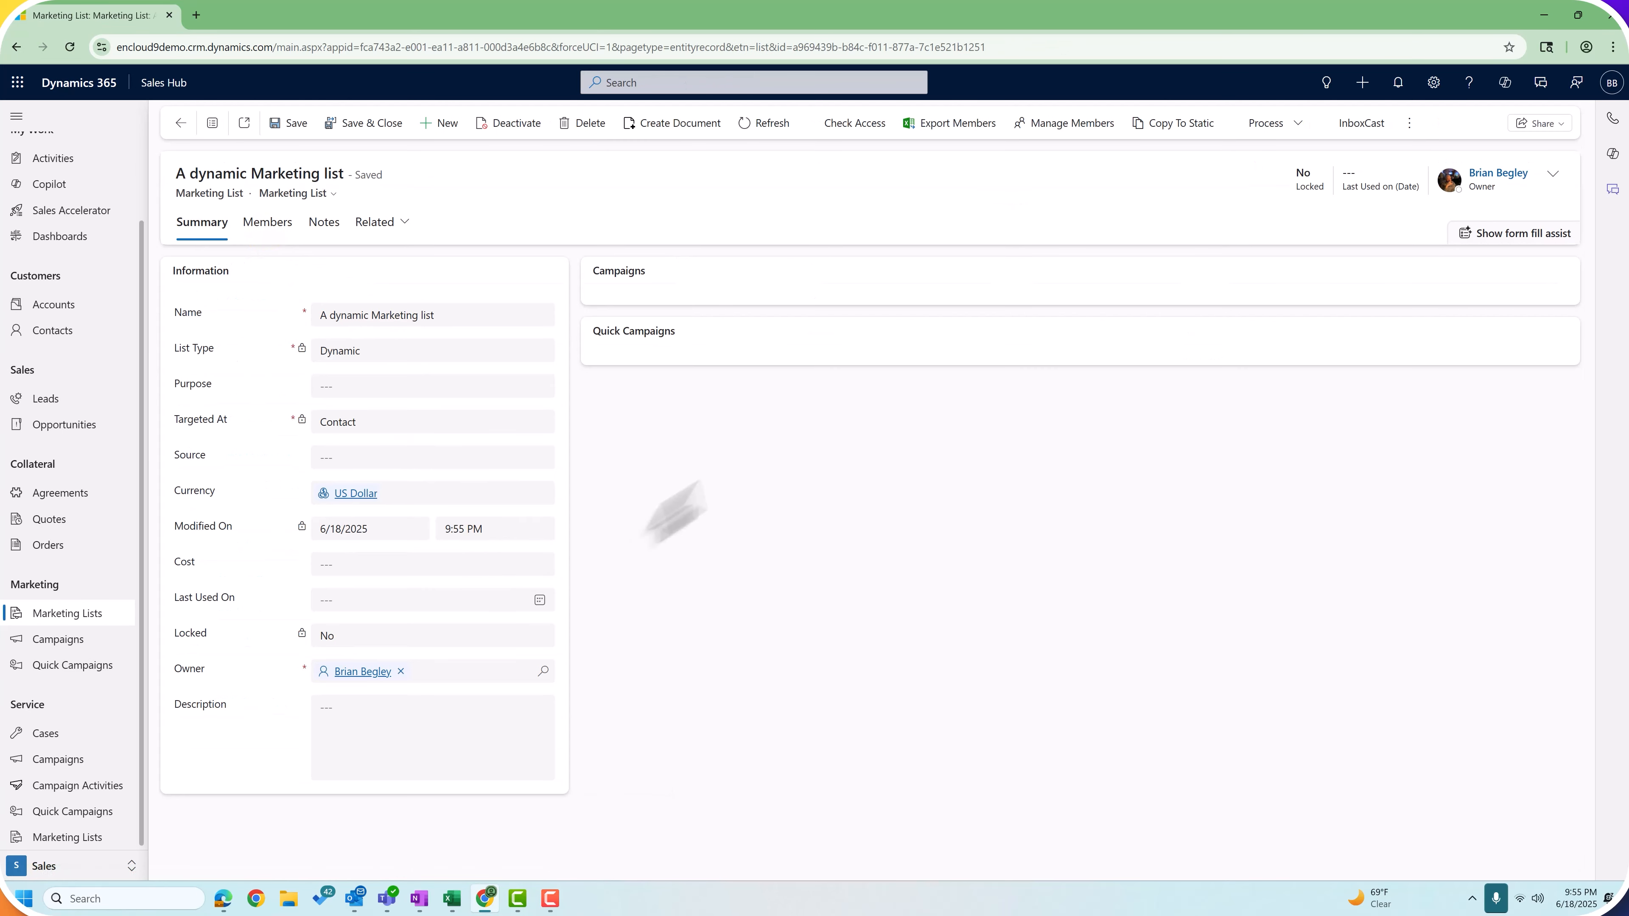
pyautogui.click(267, 223)
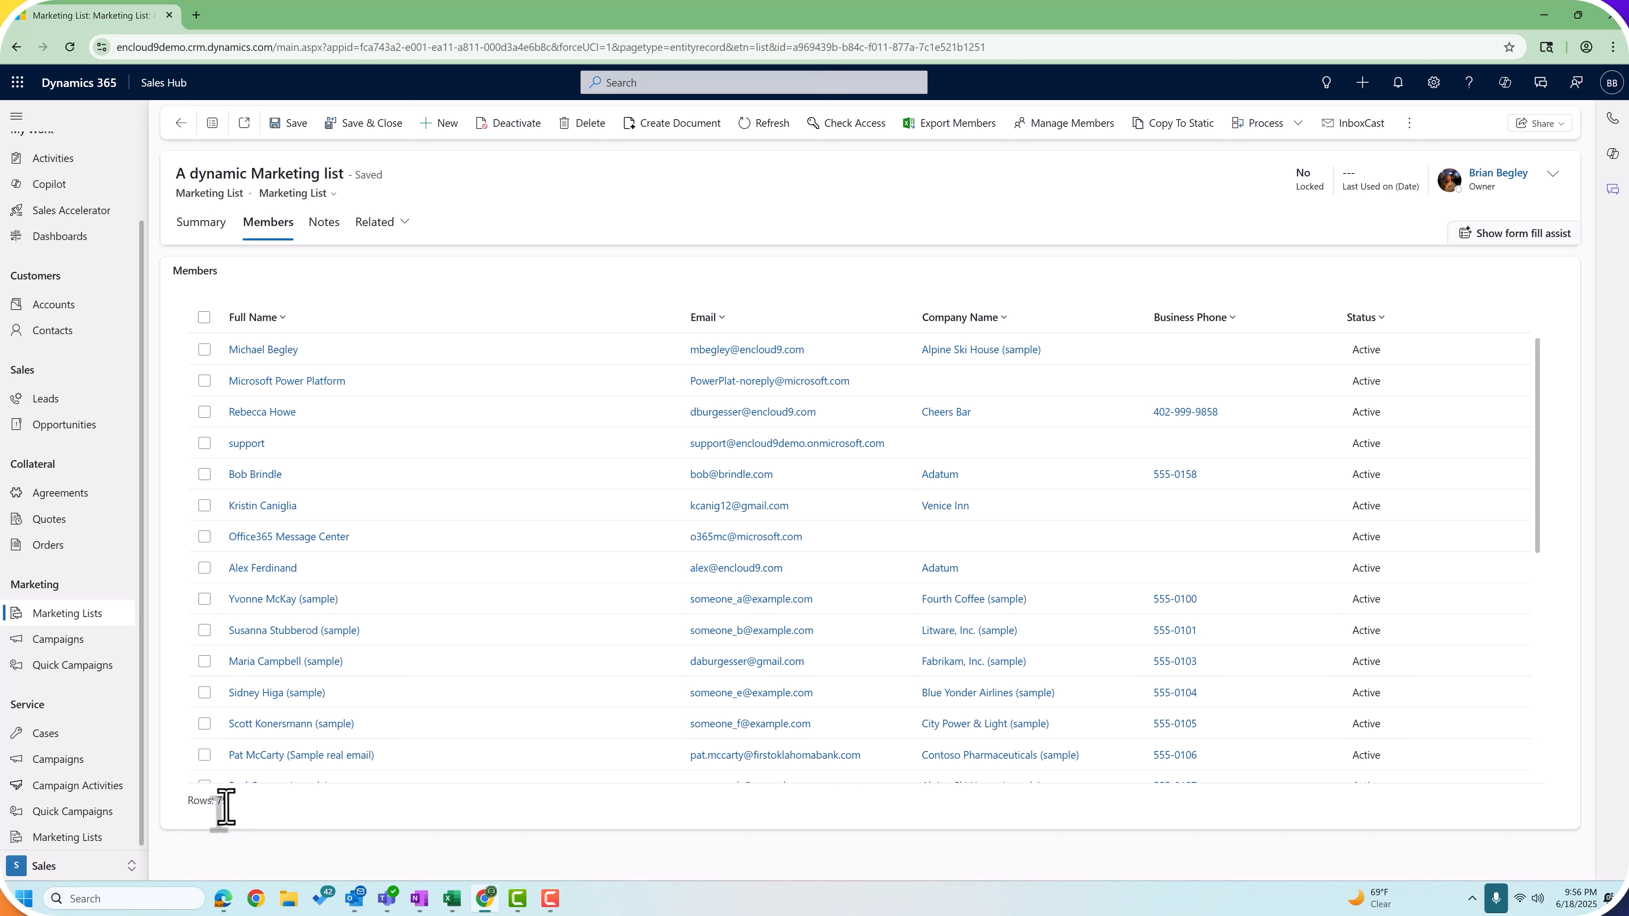
pyautogui.click(204, 224)
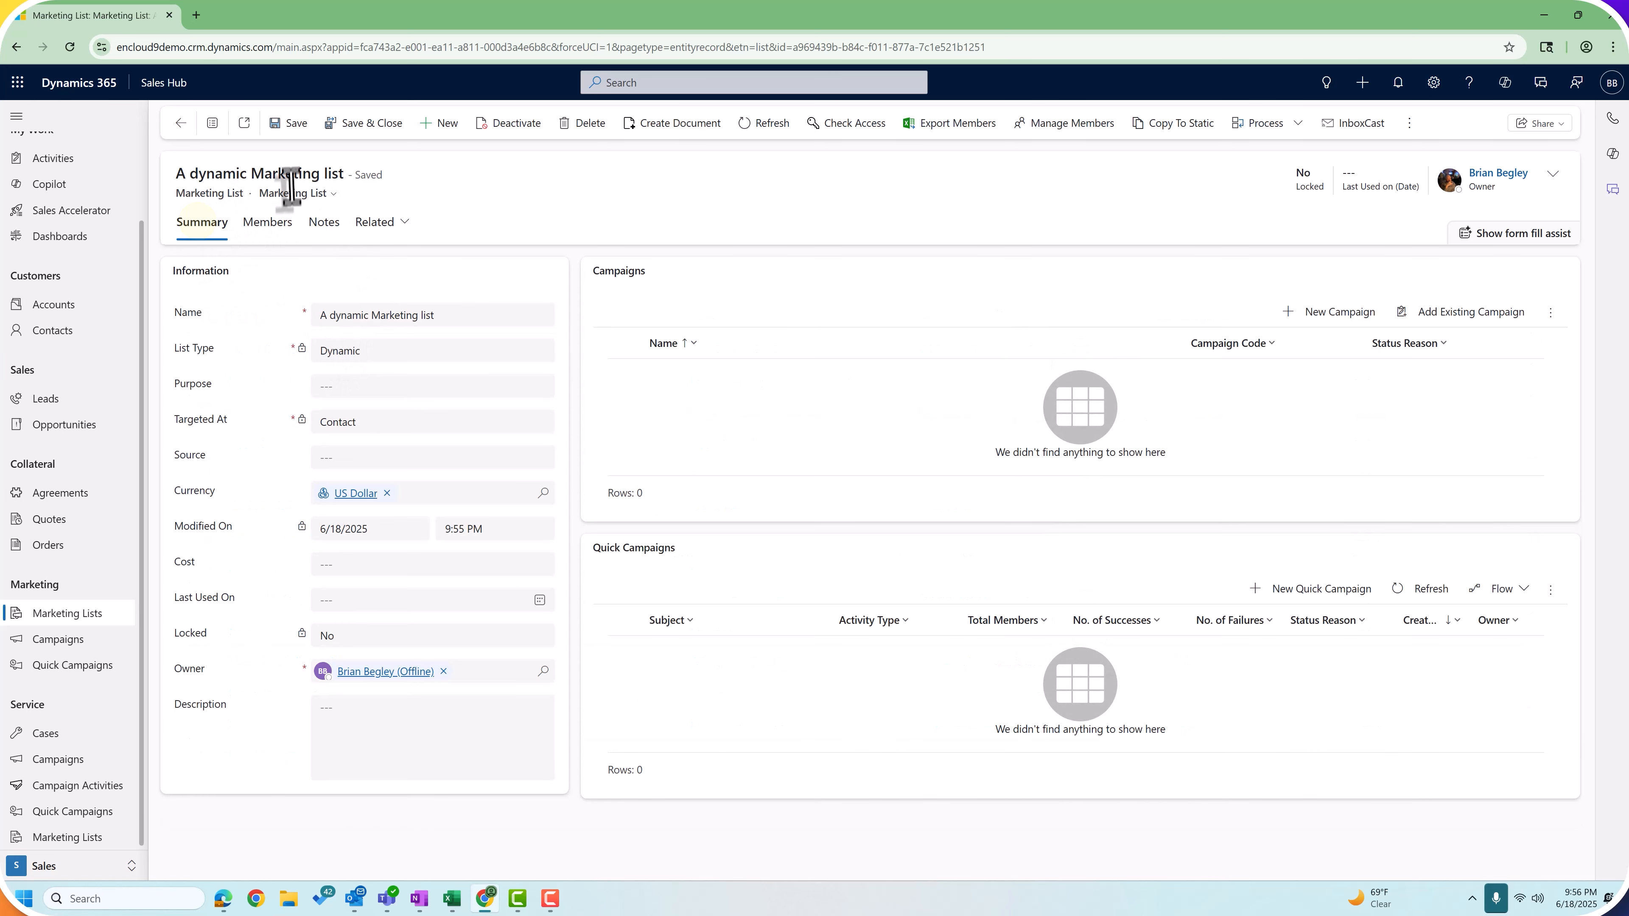